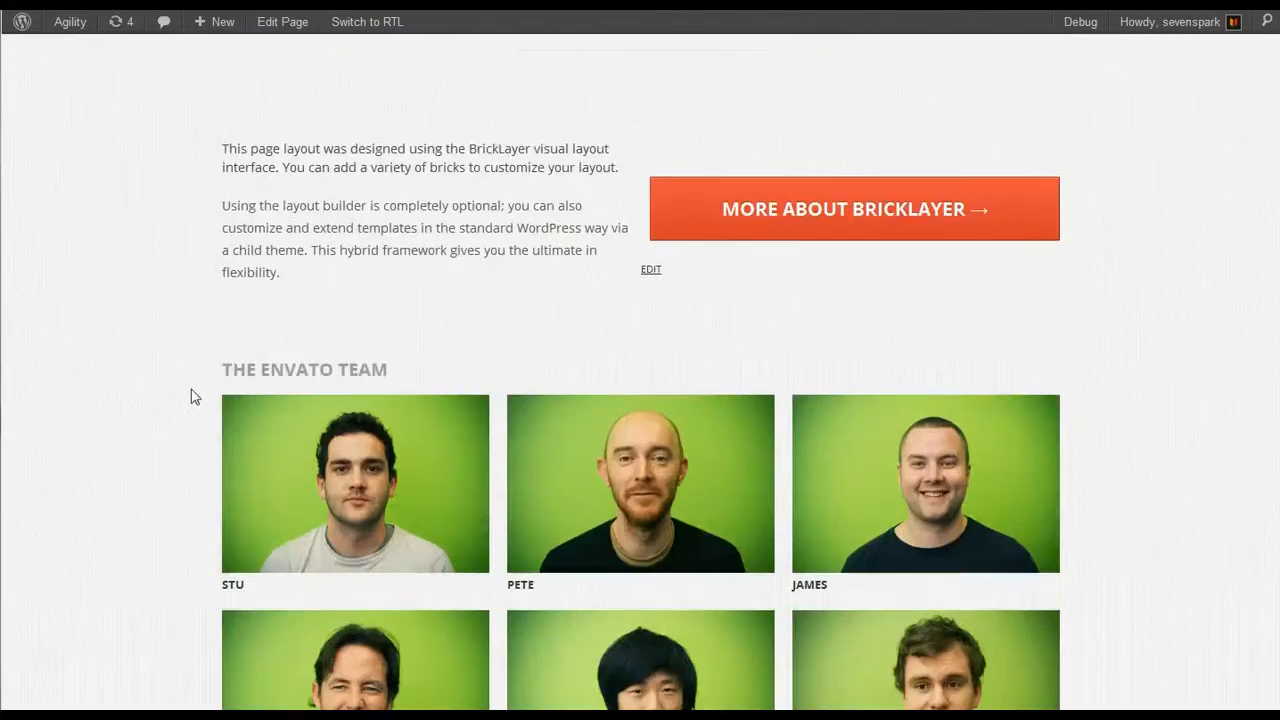
- Open the Agility theme's BrickLayer layout builder in the WordPress admin
{"action": "scroll", "coordinate": [191, 389], "scroll_direction": "down", "scroll_amount": 3}
{"action": "scroll", "coordinate": [191, 389], "scroll_direction": "down", "scroll_amount": 7}
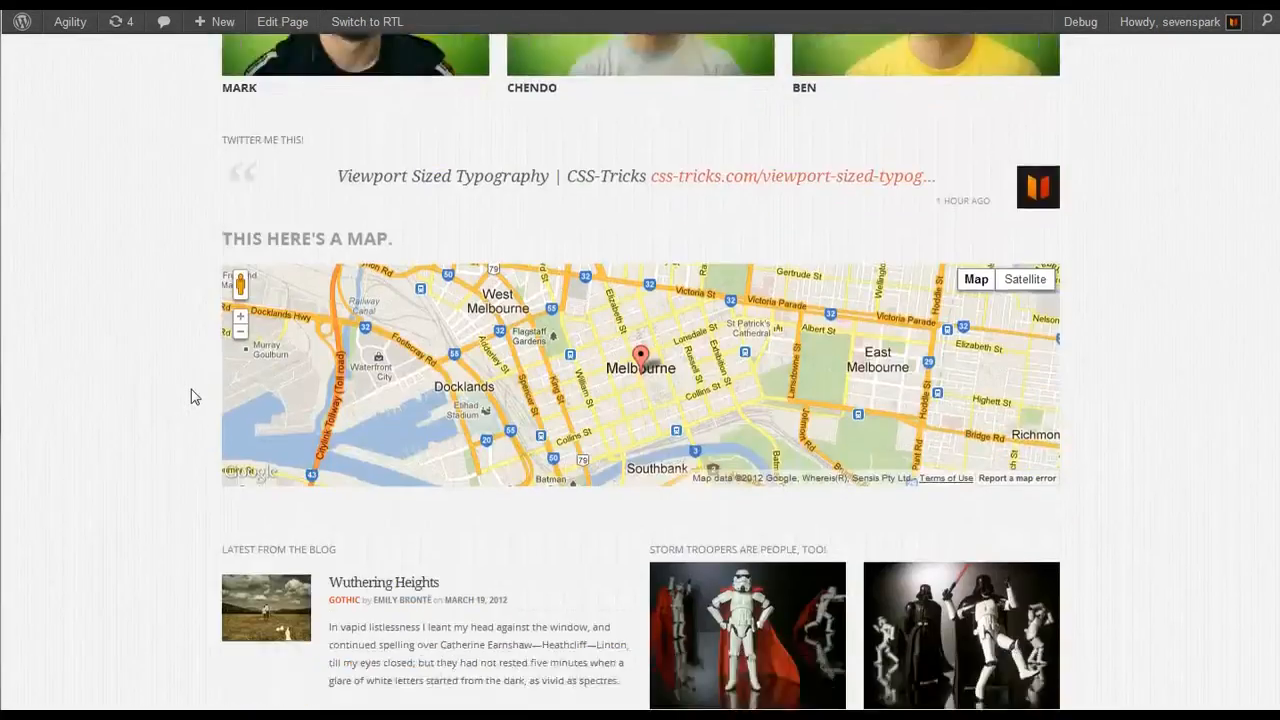
{"action": "scroll", "coordinate": [191, 392], "scroll_direction": "down", "scroll_amount": 8}
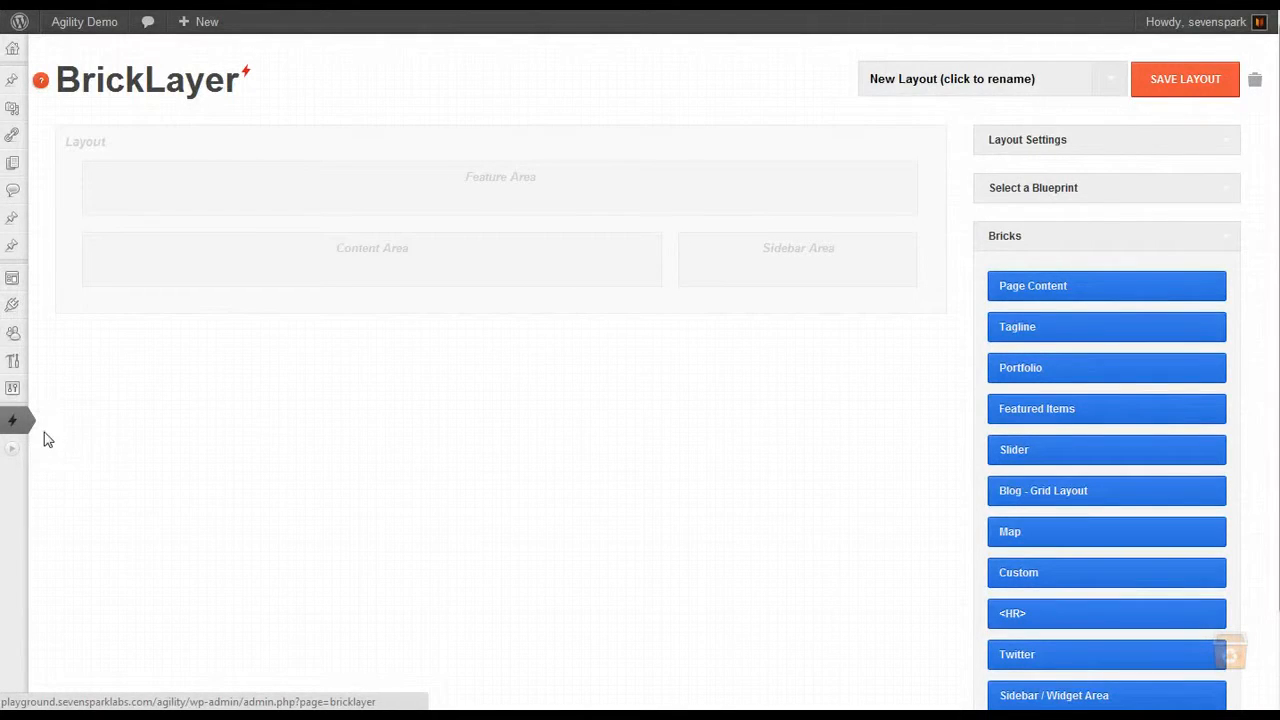
{"action": "mouse_move", "coordinate": [14, 422]}
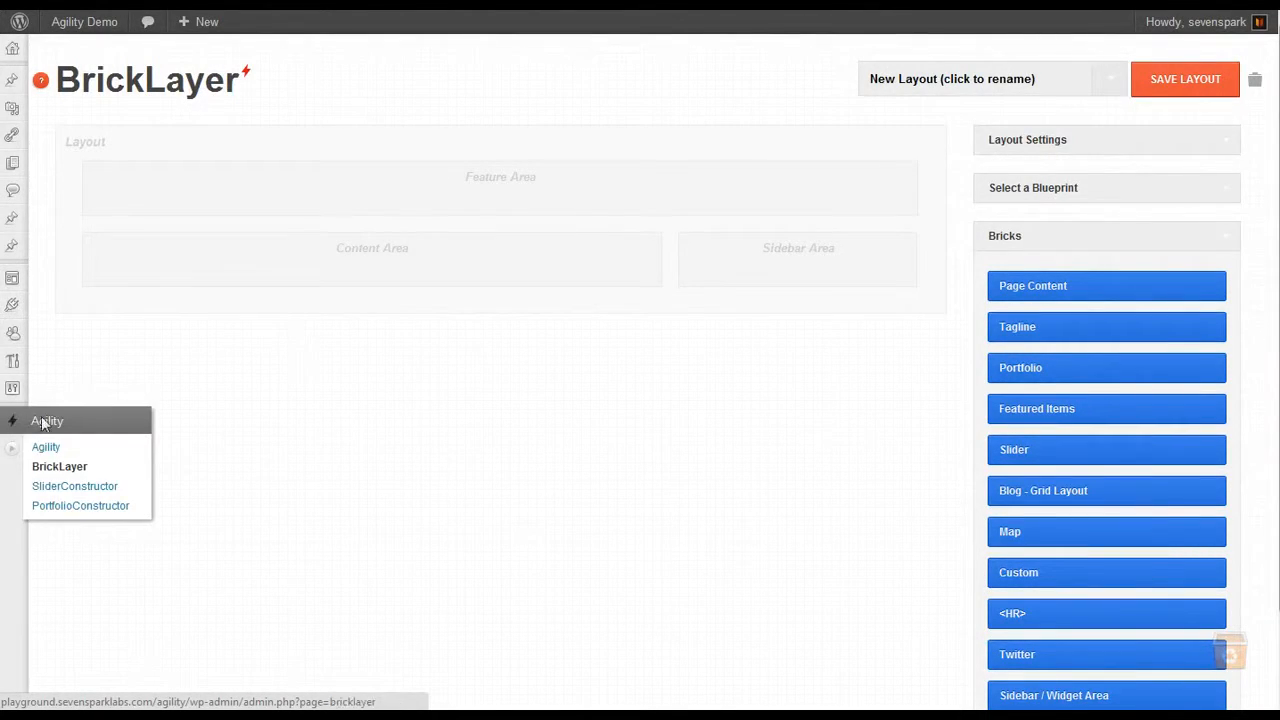
{"action": "left_click", "coordinate": [68, 466]}
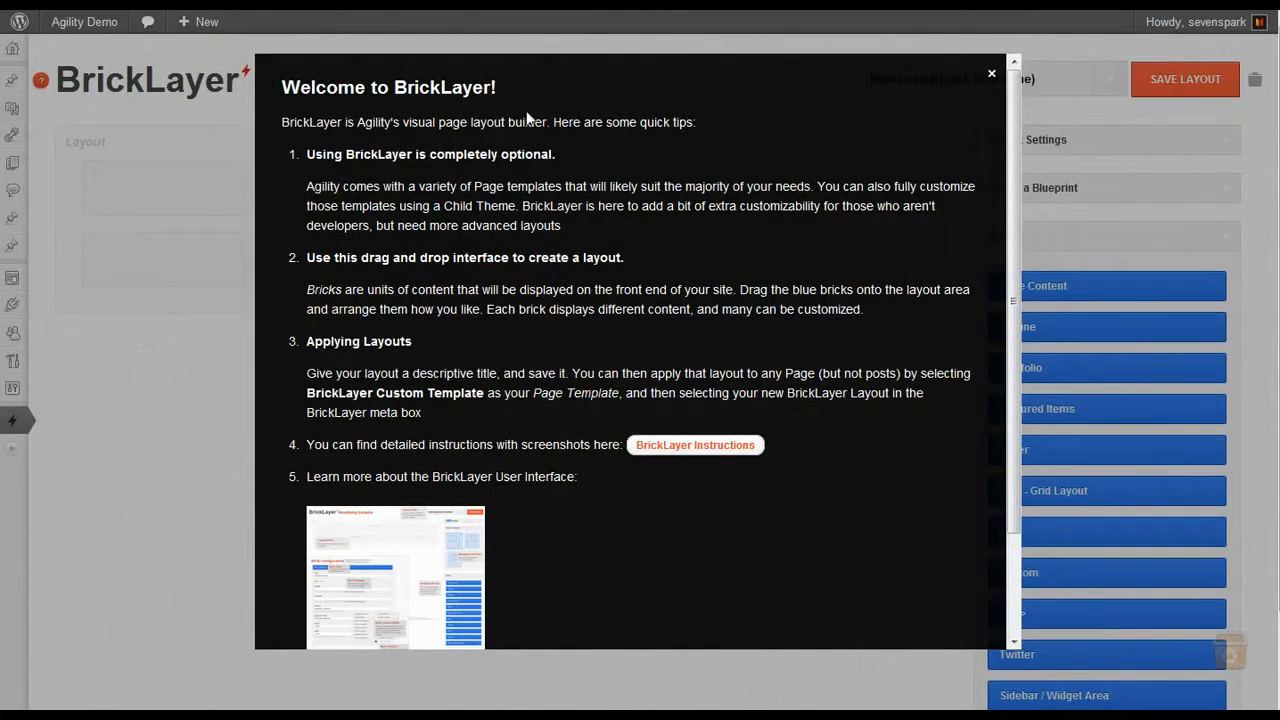
- Read through the BrickLayer welcome tips and get started with the layout builder
{"action": "scroll", "coordinate": [643, 252], "scroll_direction": "down", "scroll_amount": 3}
{"action": "scroll", "coordinate": [643, 252], "scroll_direction": "up", "scroll_amount": 3}
{"action": "scroll", "coordinate": [705, 281], "scroll_direction": "down", "scroll_amount": 3}
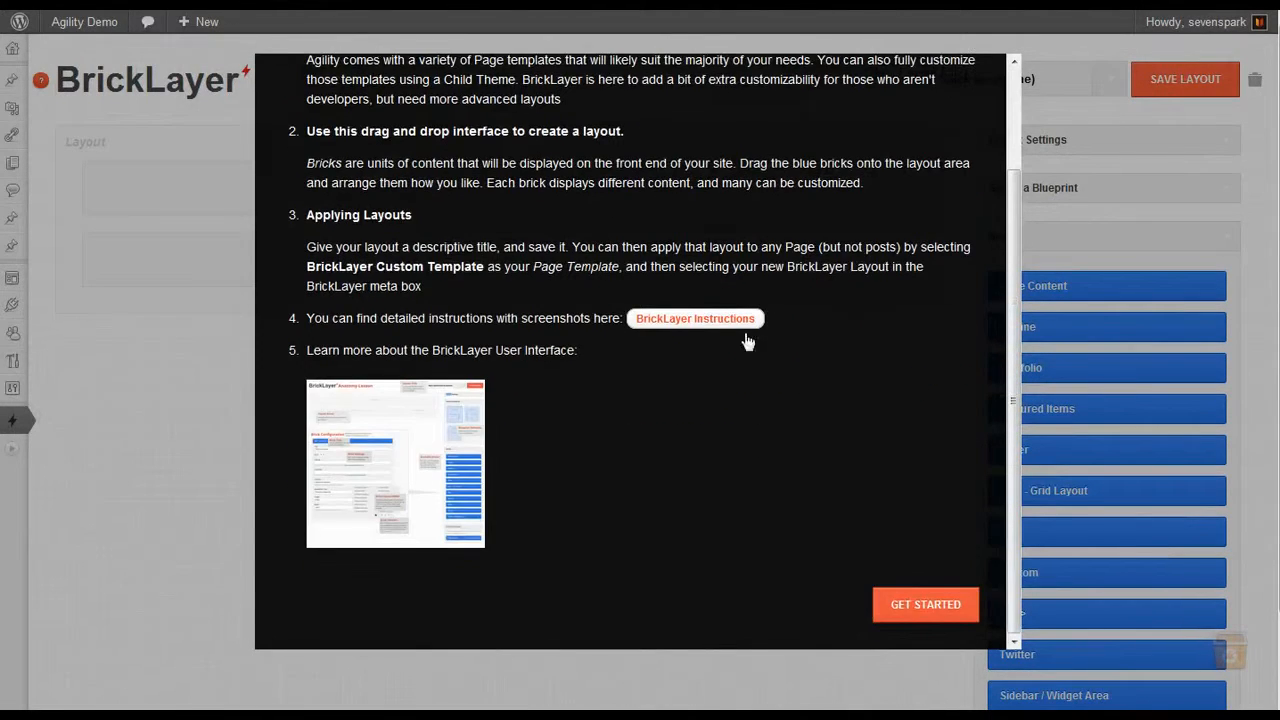
{"action": "left_click", "coordinate": [914, 604]}
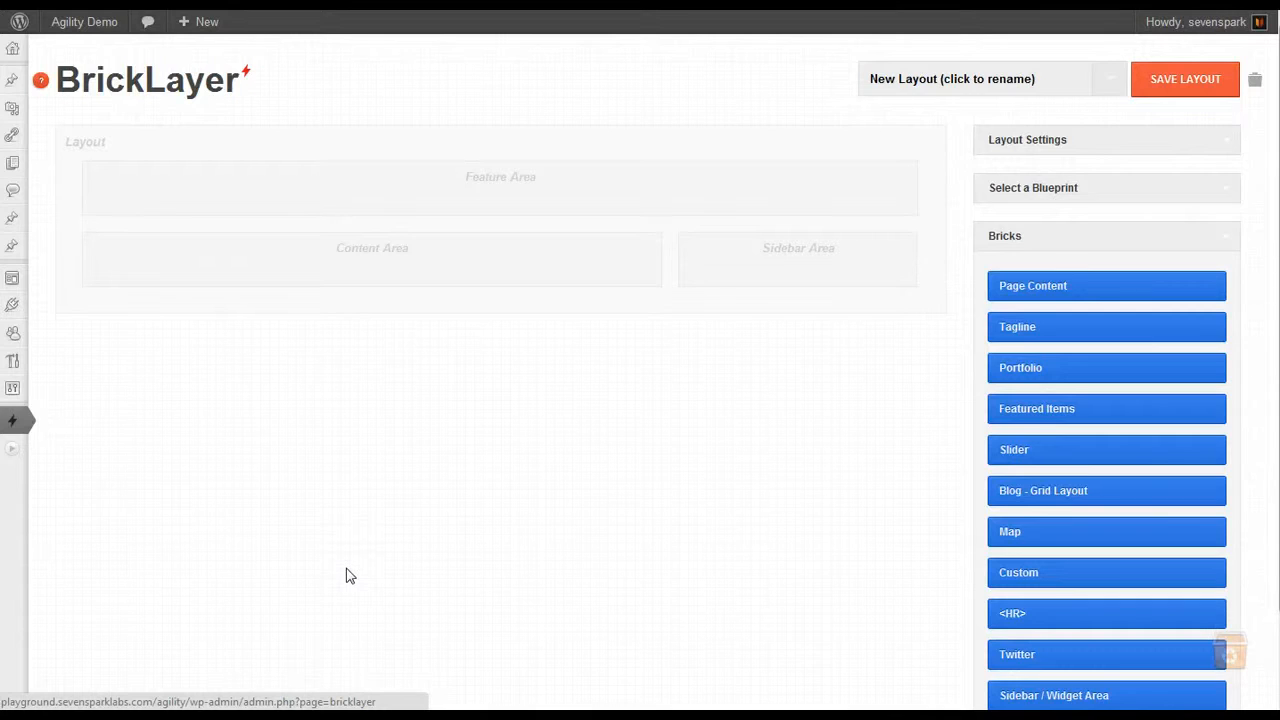
- Rename the new layout "My Customized Layout"
{"action": "left_click", "coordinate": [972, 80]}
{"action": "left_click_drag", "start_coordinate": [1029, 82], "coordinate": [867, 75]}
{"action": "left_click", "coordinate": [921, 81]}
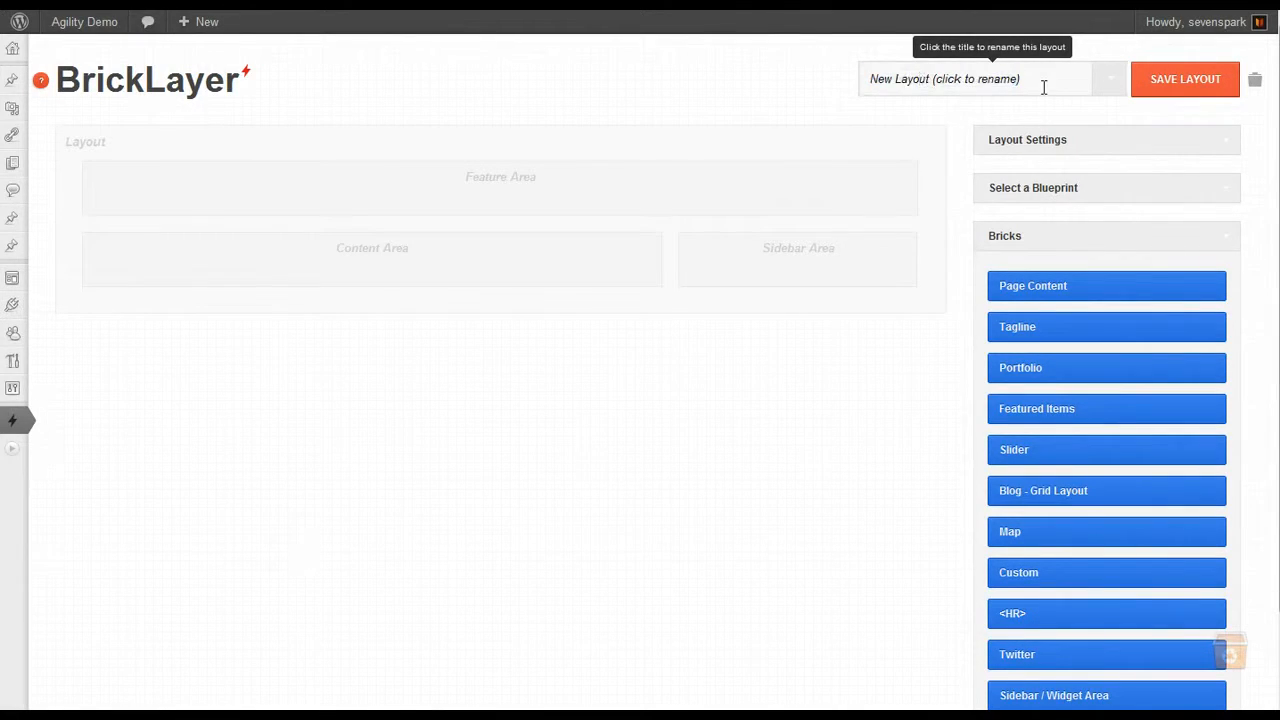
{"action": "left_click", "coordinate": [752, 92]}
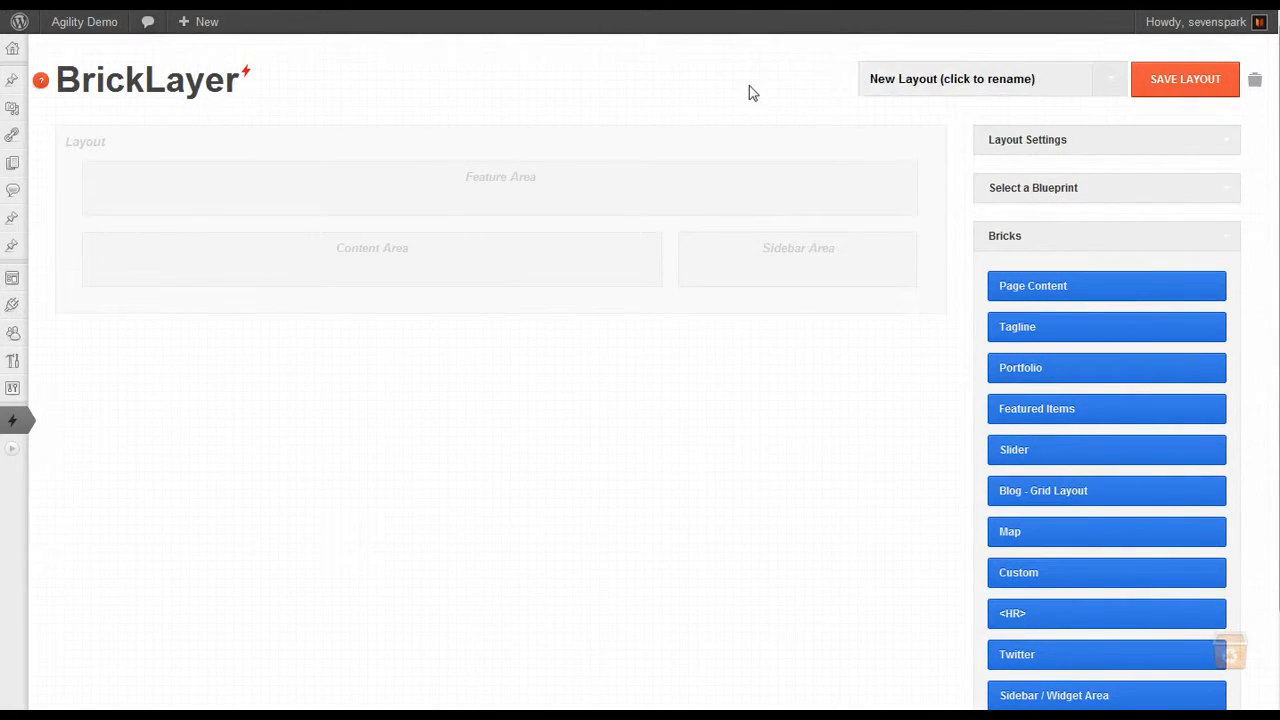
{"action": "left_click", "coordinate": [1019, 83]}
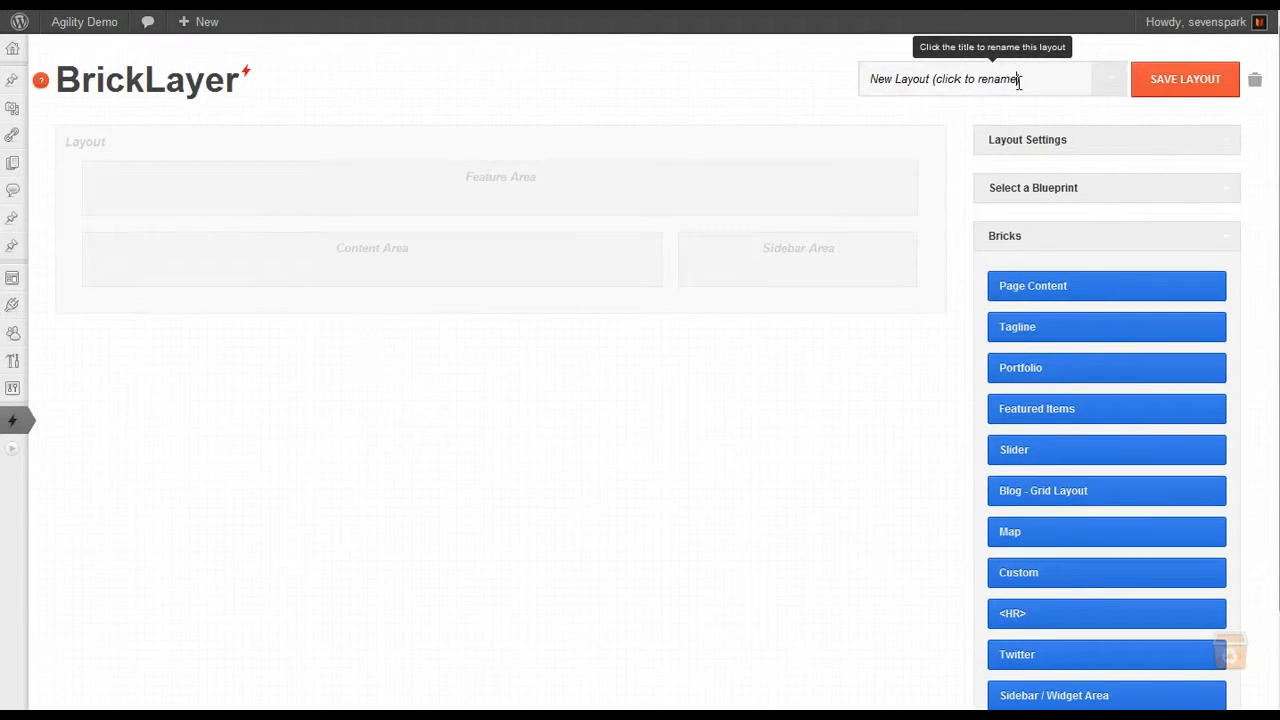
{"action": "key", "text": "ctrl+a"}
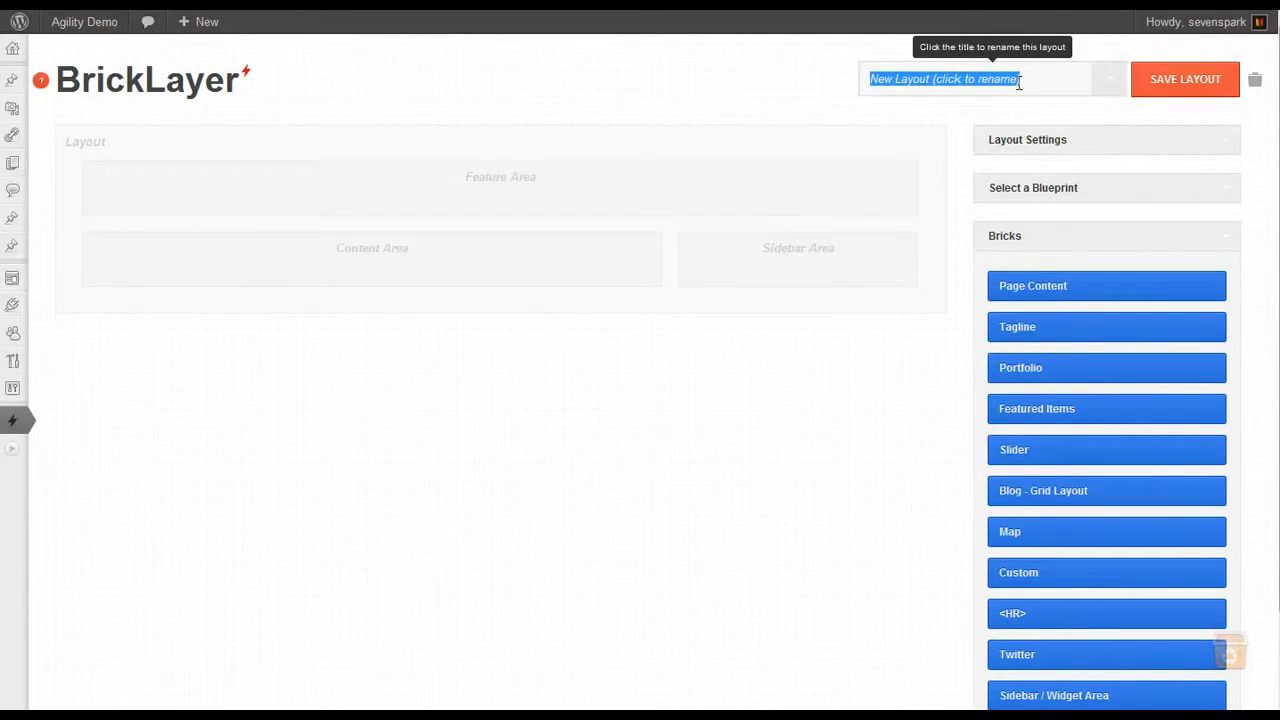
{"action": "type", "text": "My Customized Layout"}
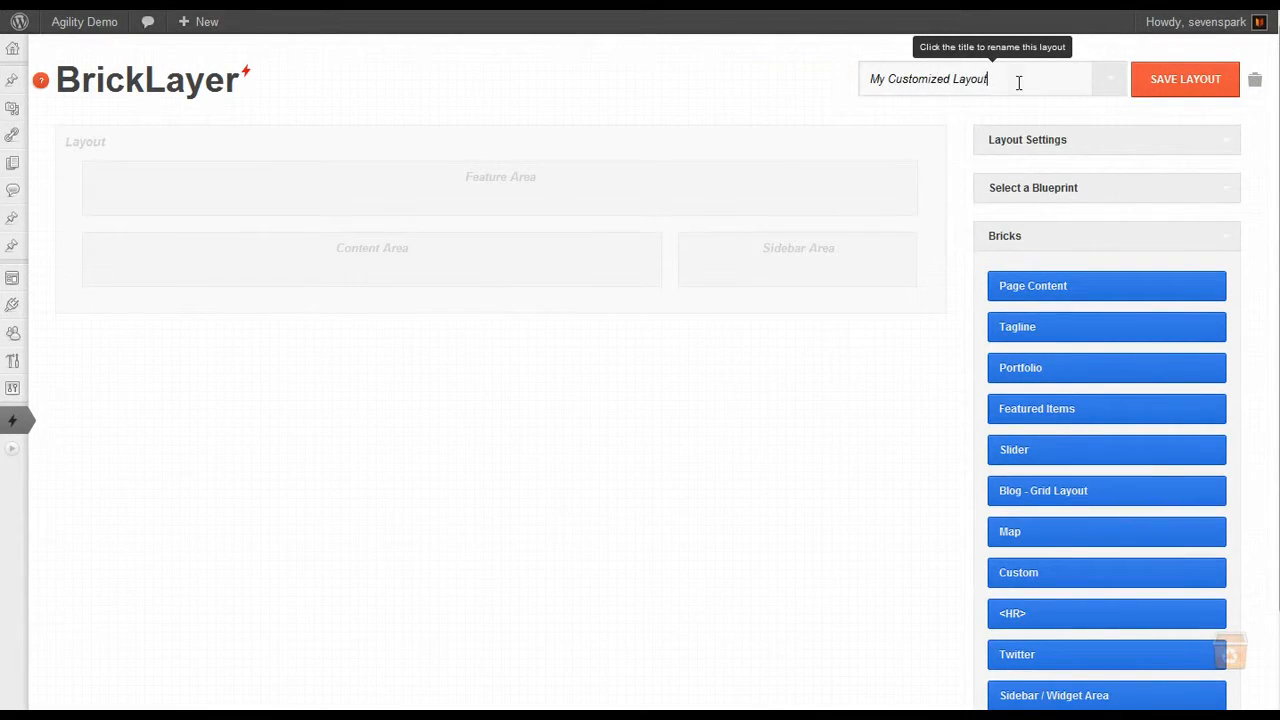
{"action": "key", "text": "Return"}
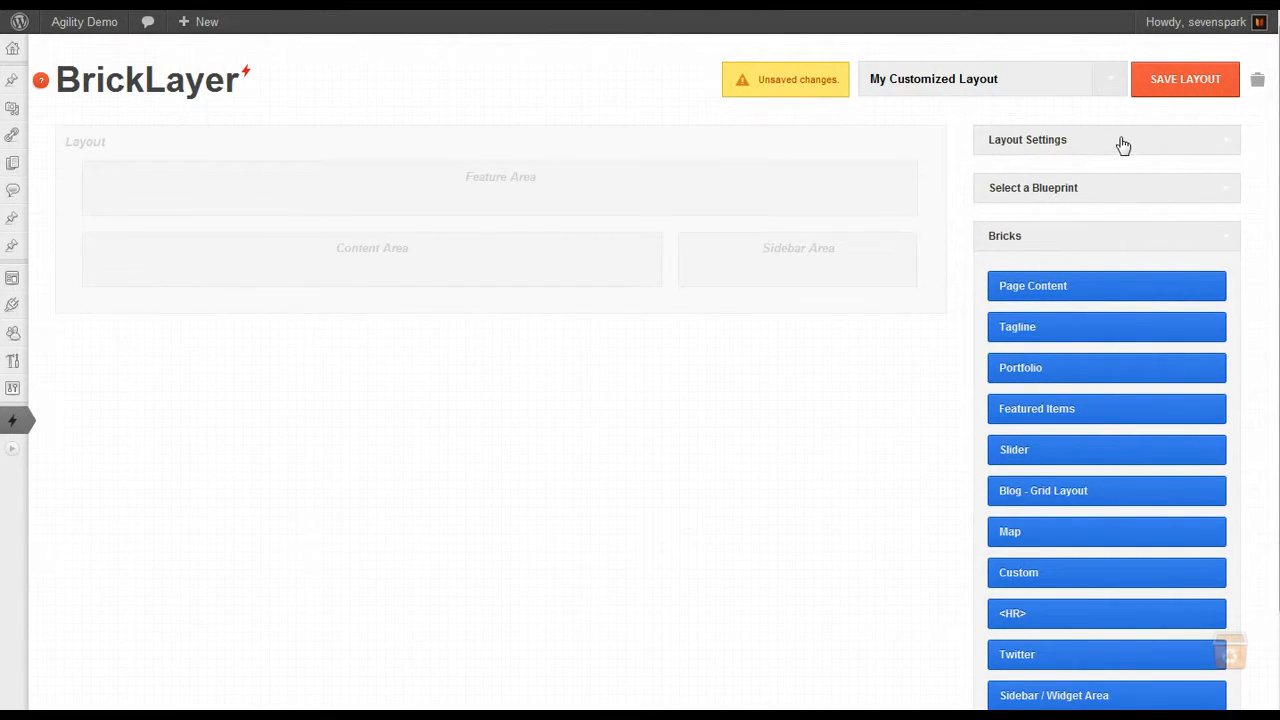
- Review the Display Title settings and try the alternative blueprints, returning to the one with the sidebar beside the content on the right
{"action": "left_click", "coordinate": [1080, 138]}
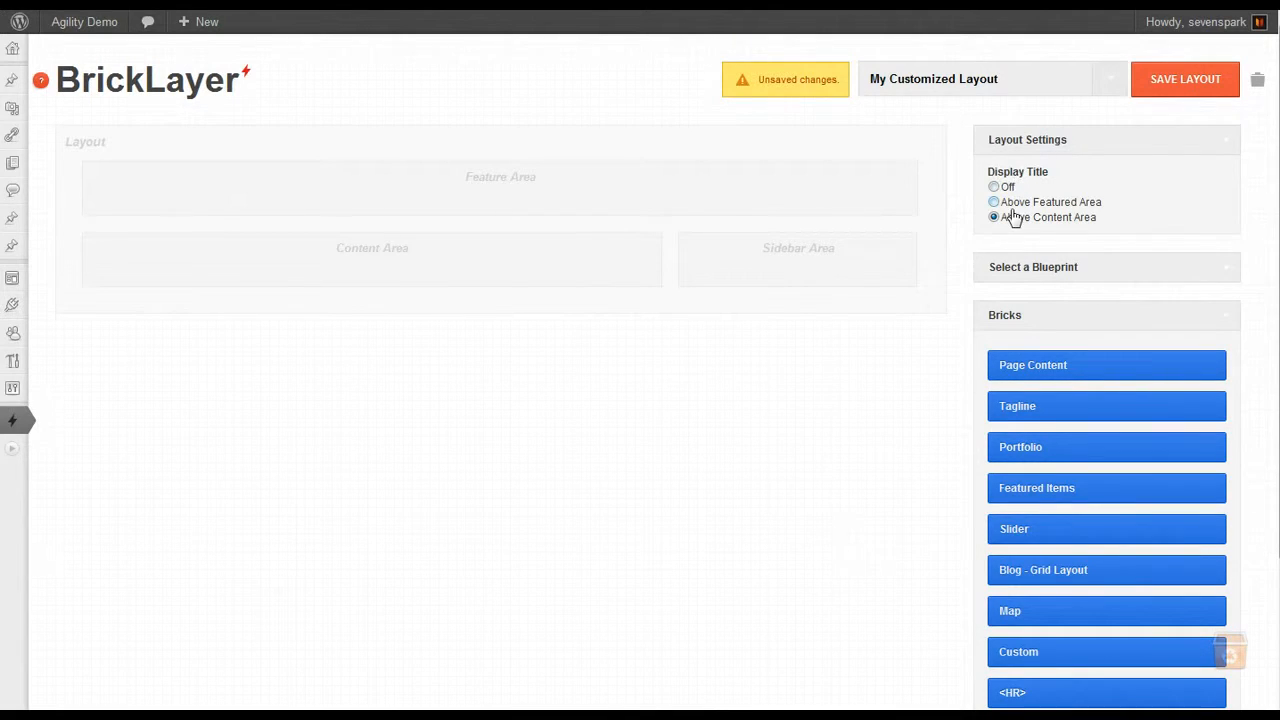
{"action": "left_click", "coordinate": [1080, 140]}
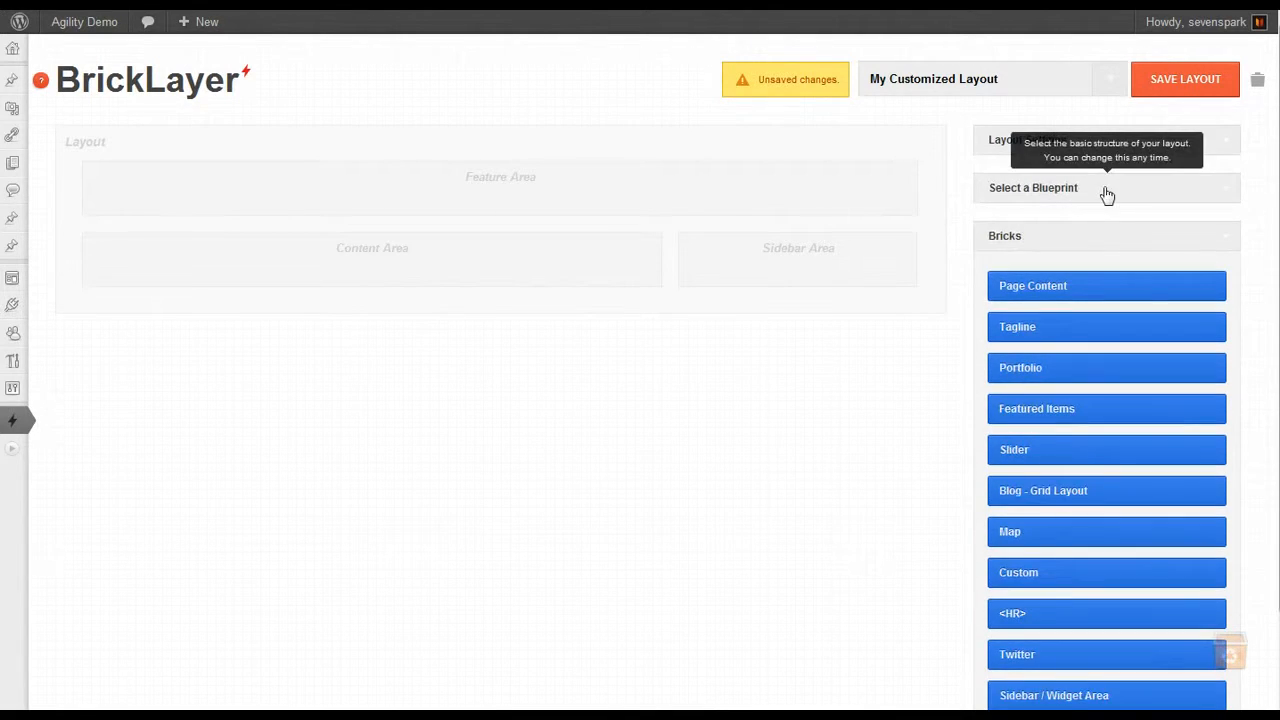
{"action": "left_click", "coordinate": [1107, 192]}
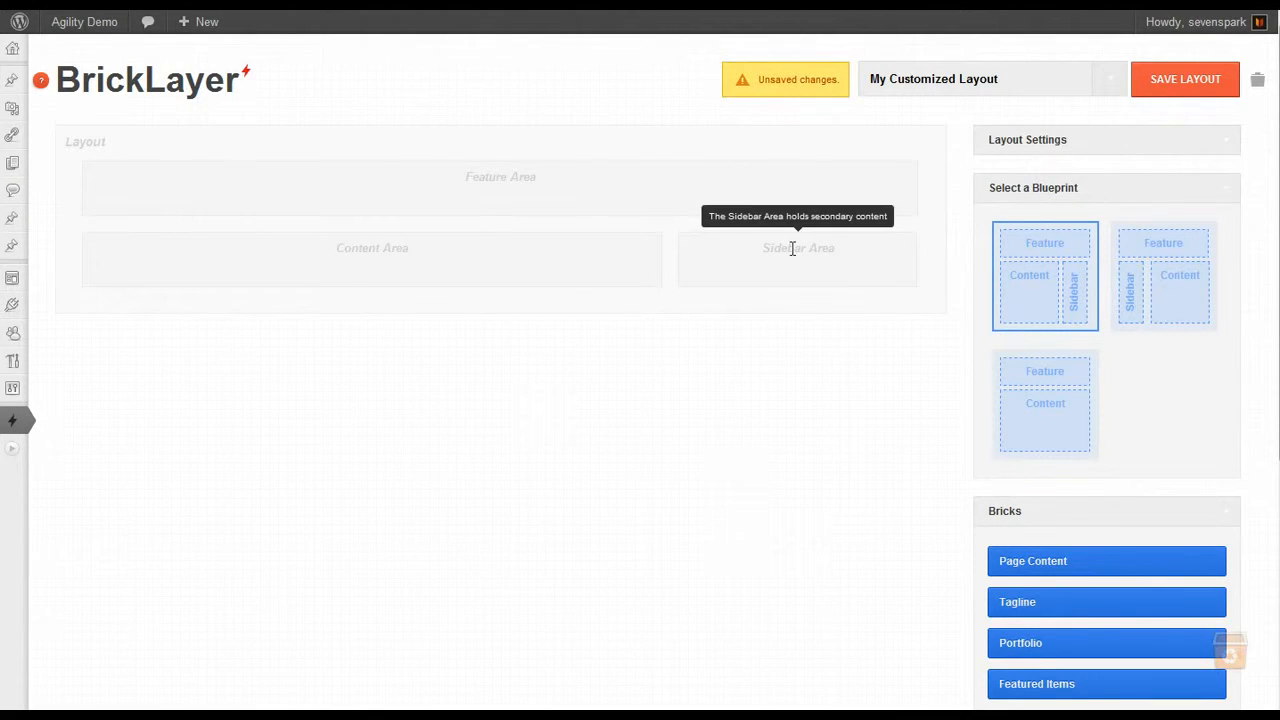
{"action": "left_click", "coordinate": [1166, 260]}
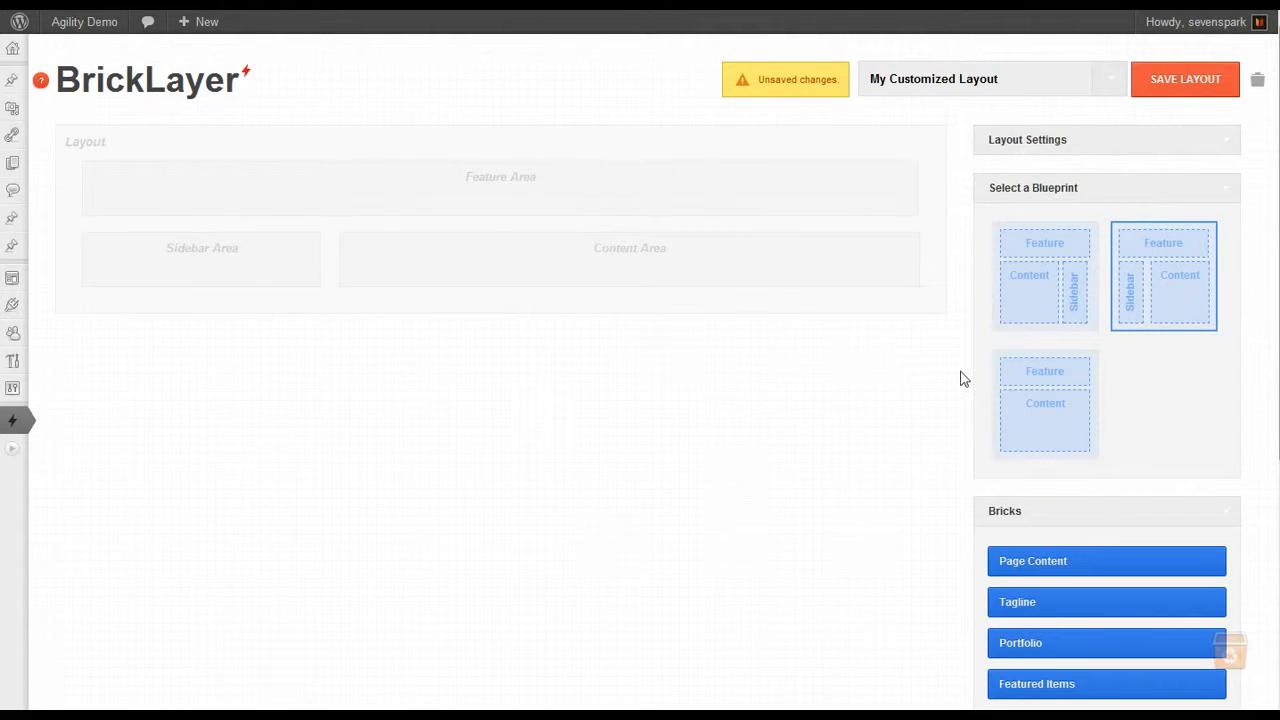
{"action": "left_click", "coordinate": [1030, 405]}
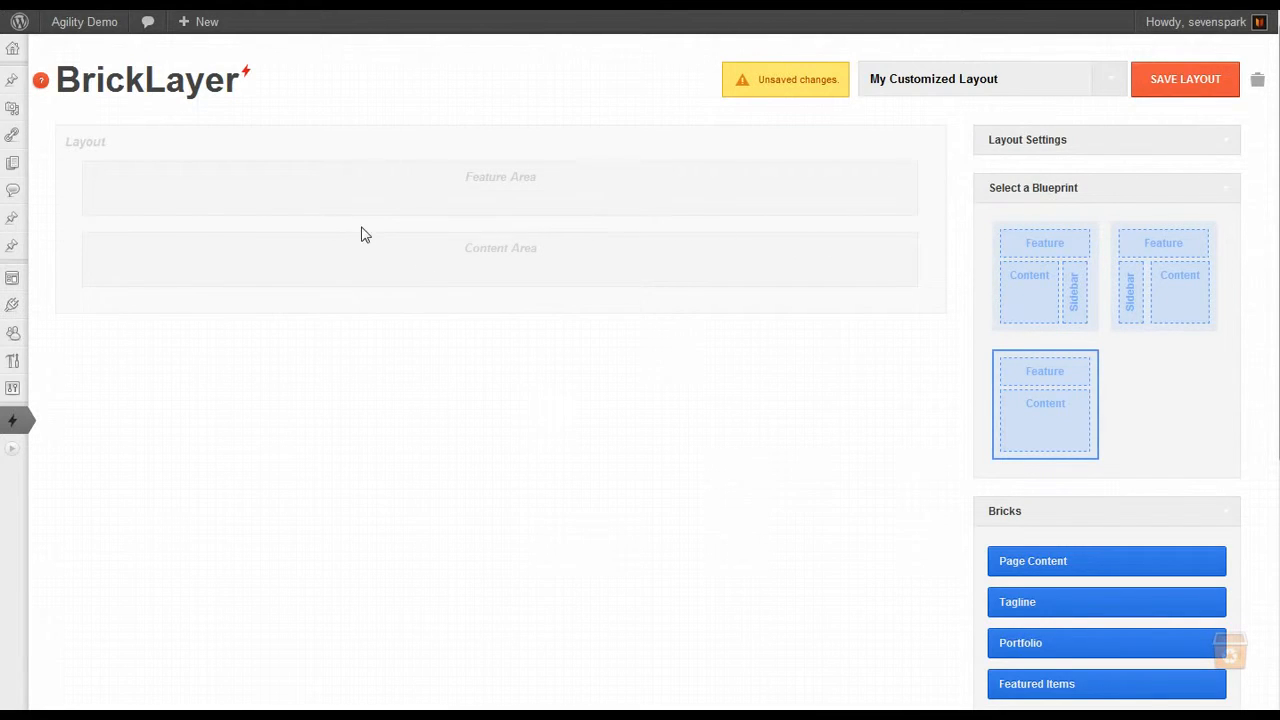
{"action": "left_click", "coordinate": [1034, 277]}
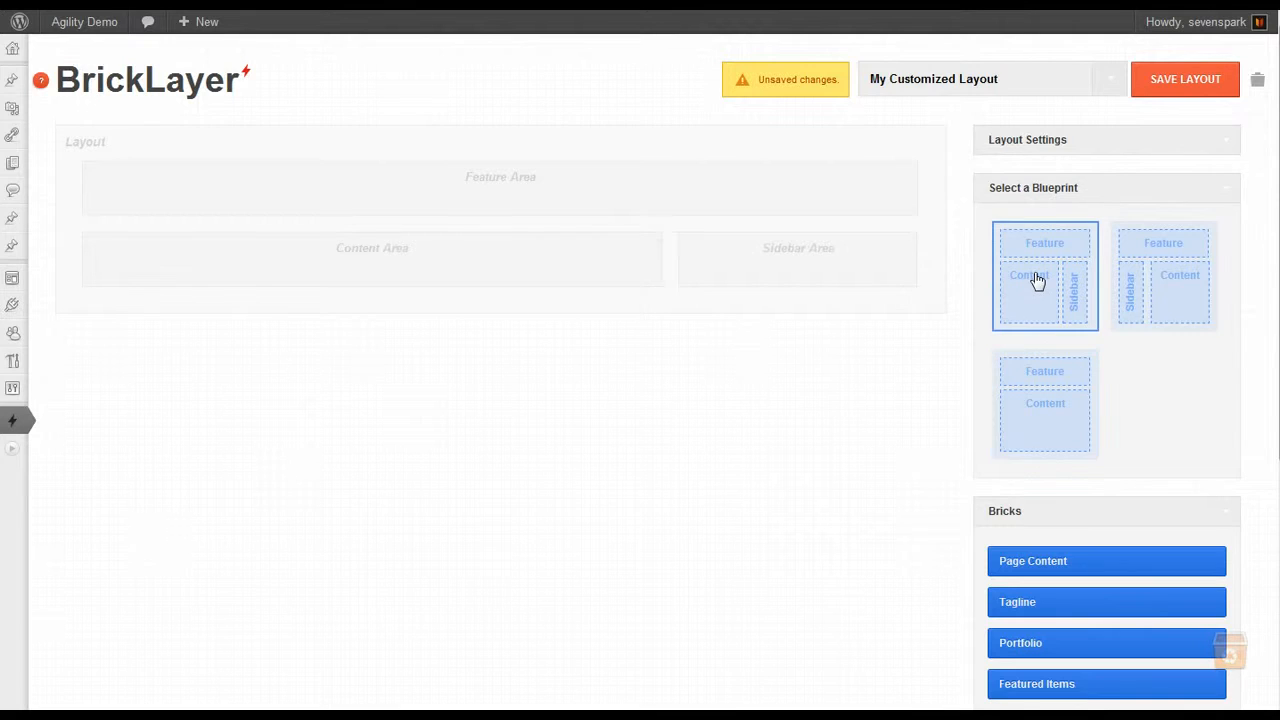
{"action": "scroll", "coordinate": [871, 451], "scroll_direction": "down", "scroll_amount": 2}
{"action": "scroll", "coordinate": [1071, 391], "scroll_direction": "up", "scroll_amount": 2}
{"action": "left_click", "coordinate": [1138, 198]}
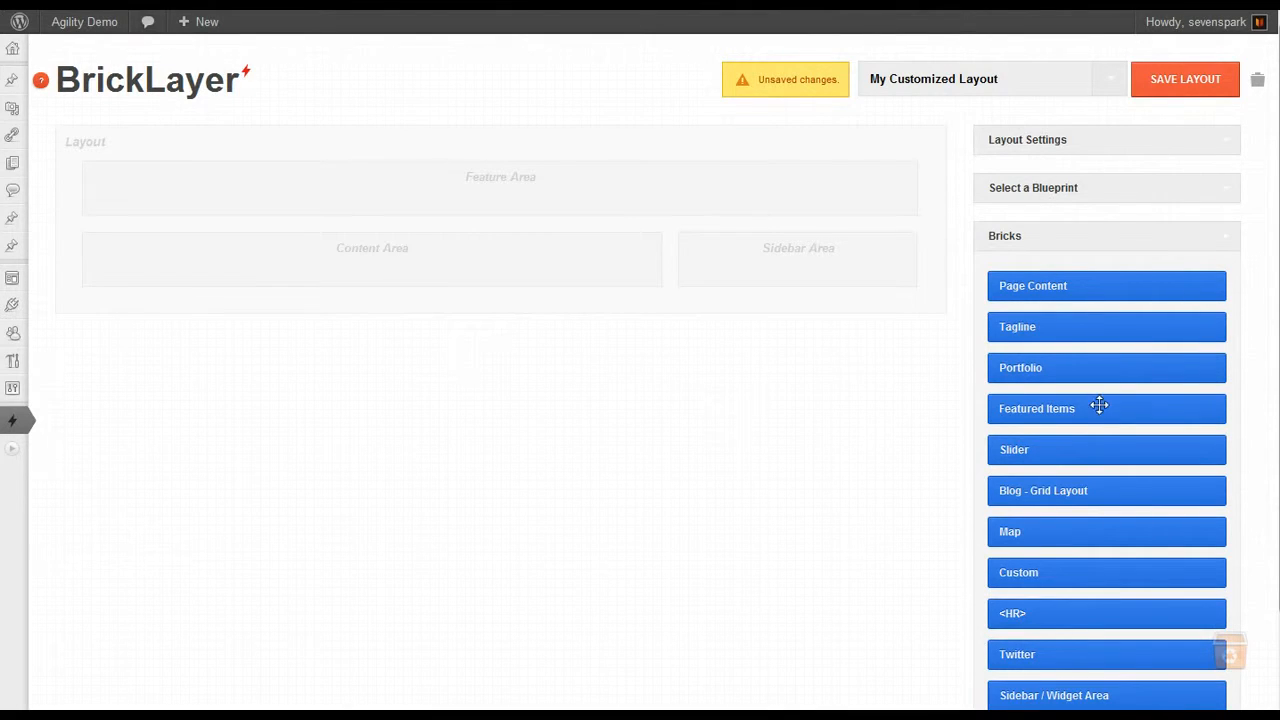
- Add a Slider brick to the layout's Feature Area
{"action": "scroll", "coordinate": [1108, 643], "scroll_direction": "down", "scroll_amount": 2}
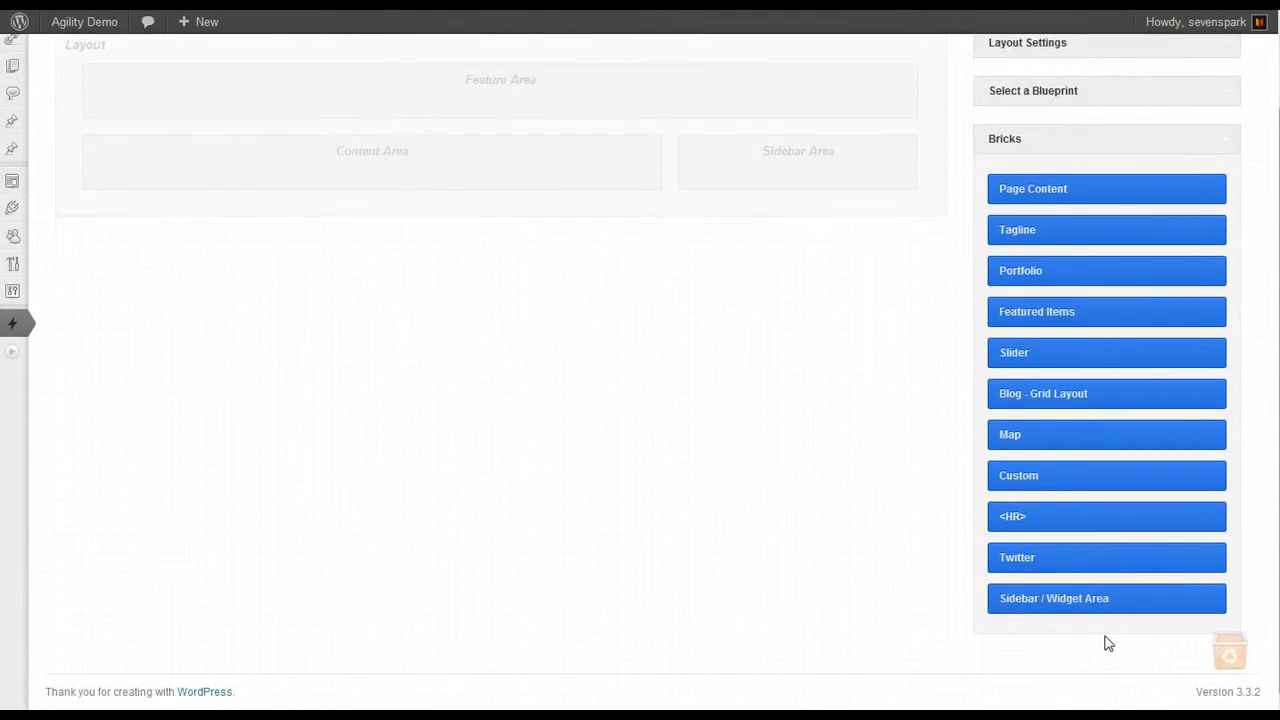
{"action": "scroll", "coordinate": [1108, 643], "scroll_direction": "up", "scroll_amount": 2}
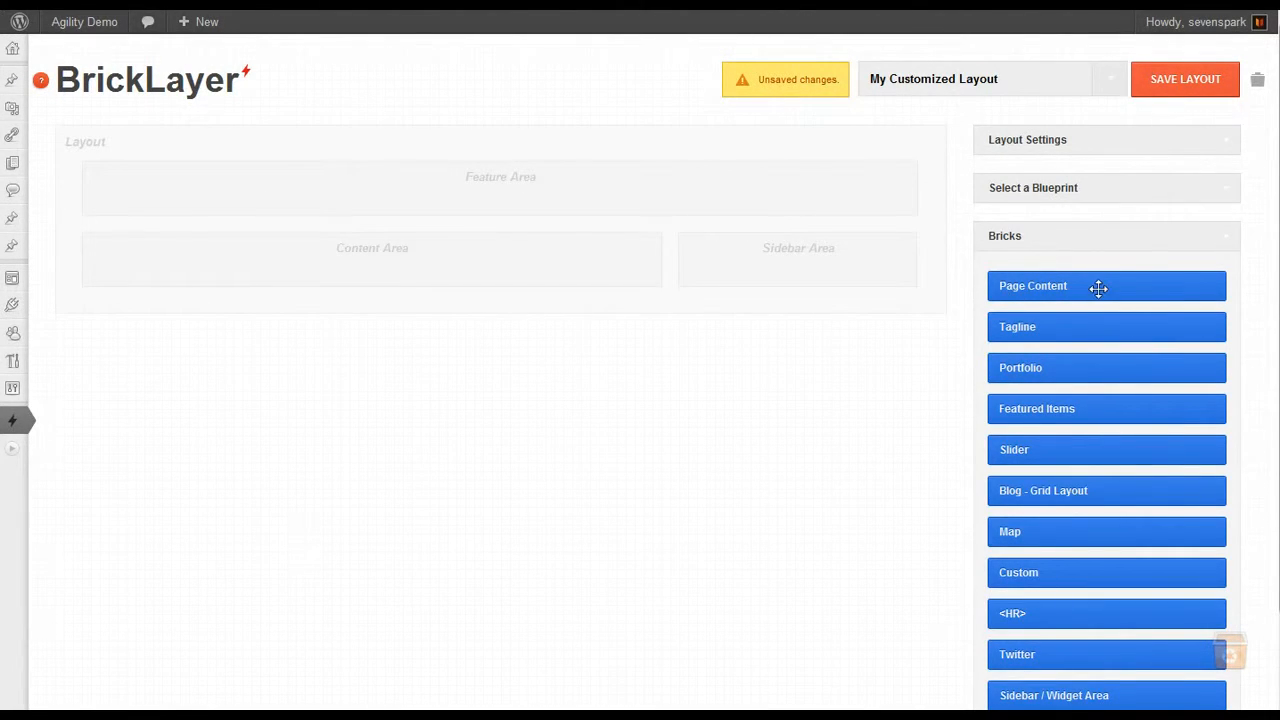
{"action": "mouse_move", "coordinate": [373, 198]}
{"action": "left_click_drag", "start_coordinate": [1023, 457], "coordinate": [495, 210]}
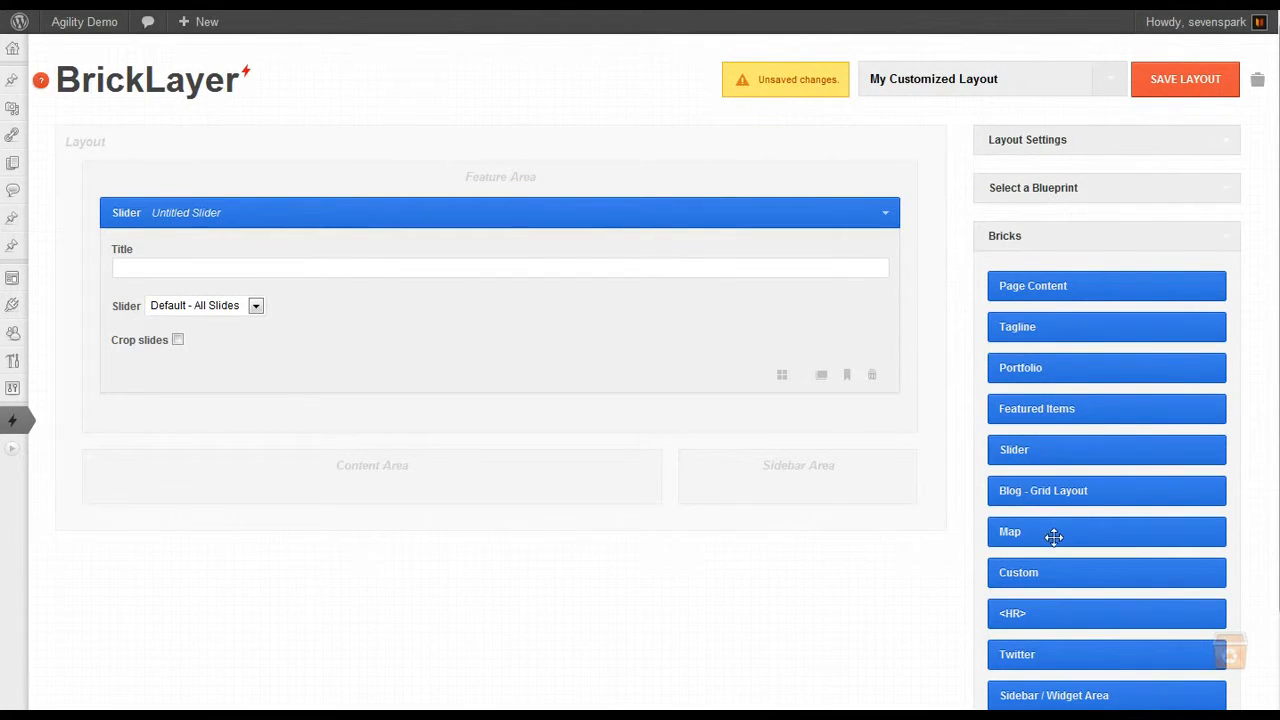
- Add a Page Content brick to the Content Area and a Sidebar / Widget Area brick to the Sidebar Area
{"action": "left_click_drag", "start_coordinate": [1045, 286], "coordinate": [352, 522]}
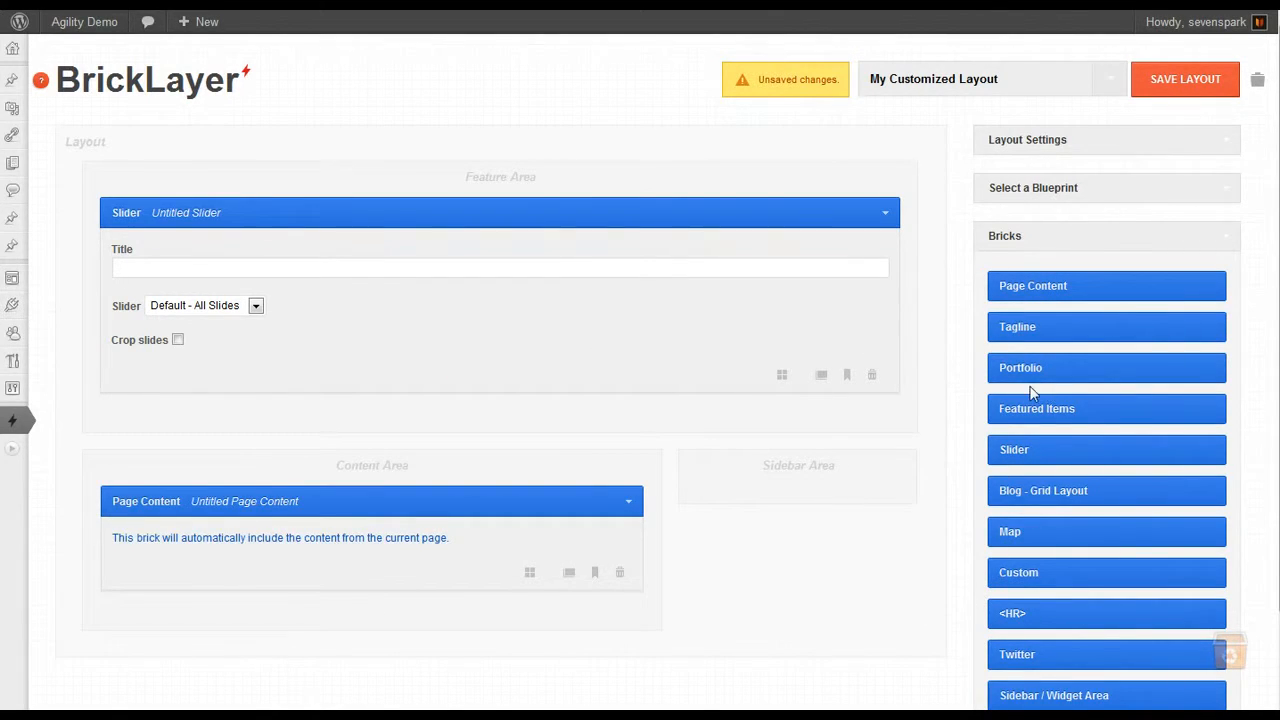
{"action": "scroll", "coordinate": [1032, 392], "scroll_direction": "down", "scroll_amount": 1}
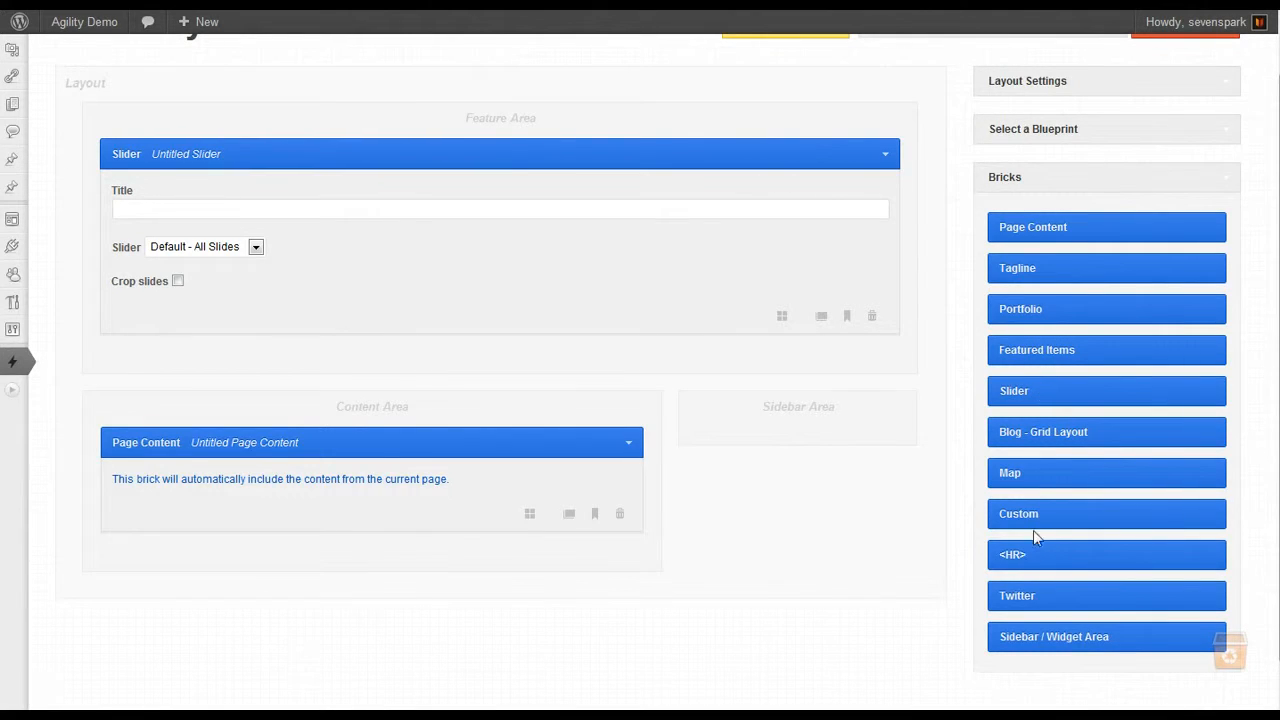
{"action": "left_click_drag", "start_coordinate": [1016, 636], "coordinate": [750, 440]}
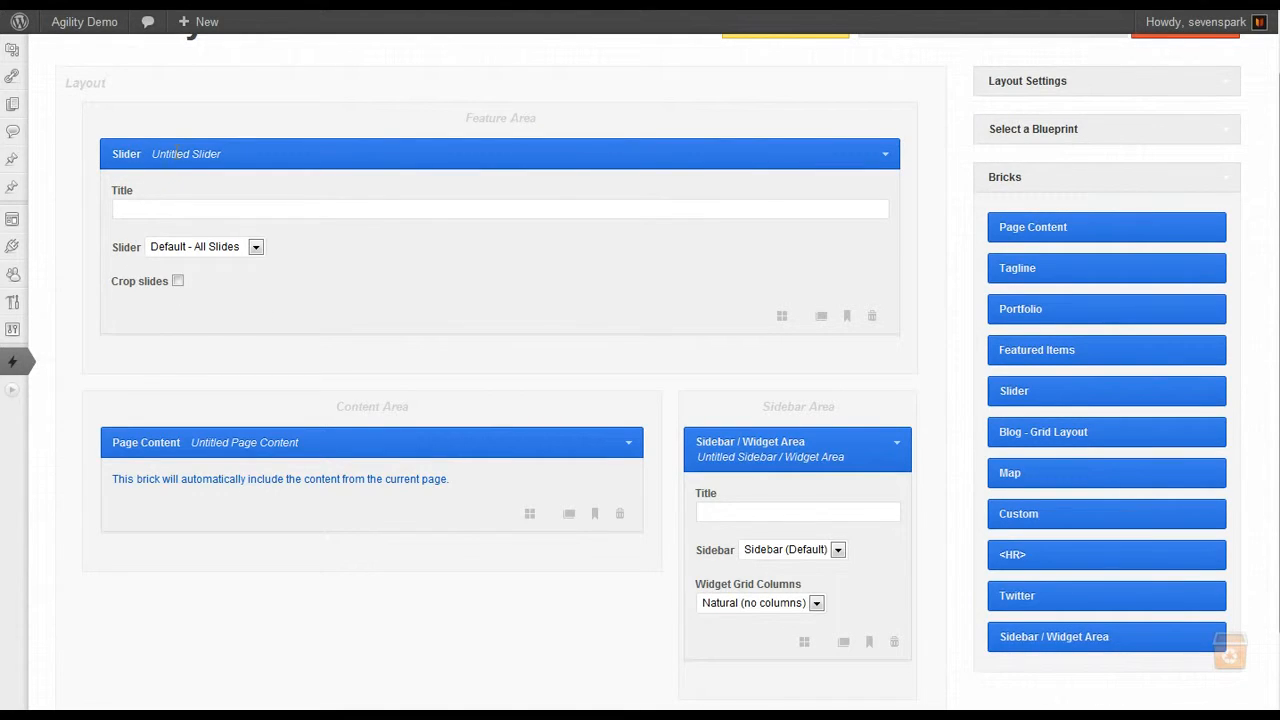
- Rename the Slider brick "My special slider" and set it to show My Cool New Slider
{"action": "left_click", "coordinate": [158, 154]}
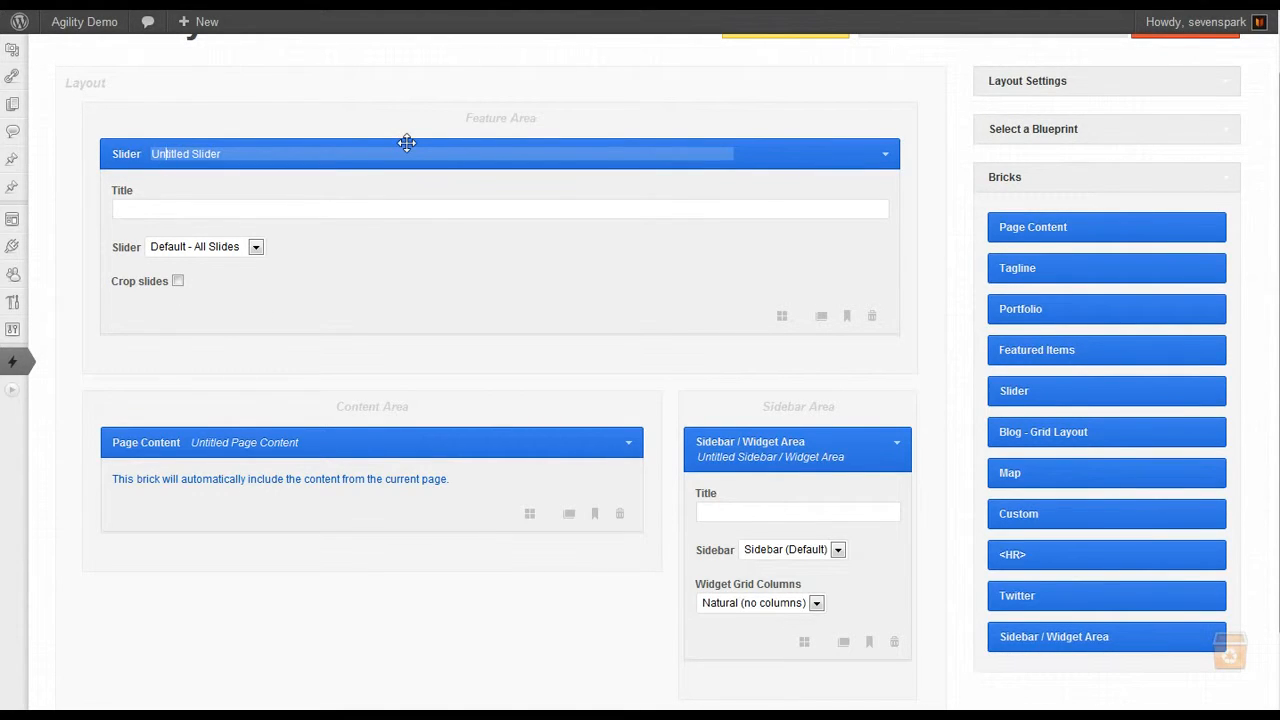
{"action": "key", "text": "ctrl+a"}
{"action": "type", "text": "My"}
{"action": "key", "text": "Tab"}
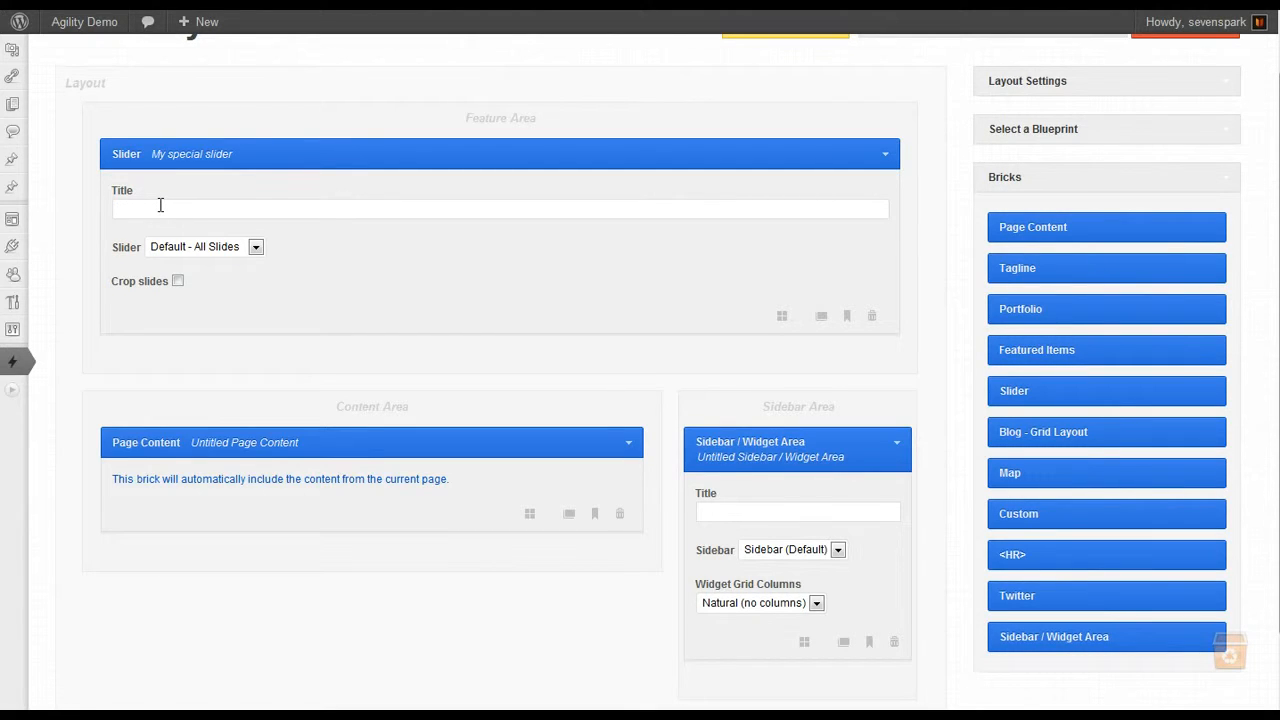
{"action": "left_click", "coordinate": [254, 247]}
{"action": "left_click", "coordinate": [225, 278]}
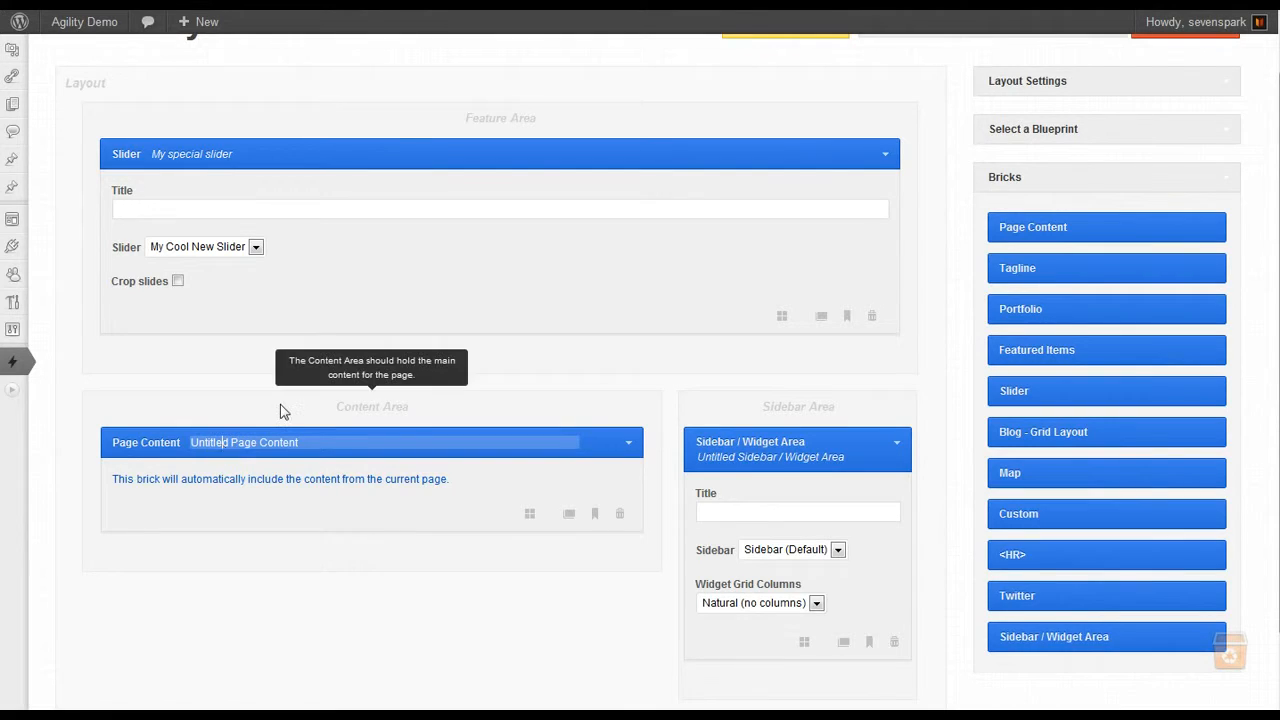
- Rename the Page Content brick "My Page Content"
{"action": "key", "text": "ctrl+shift+Left"}
{"action": "type", "text": "My"}
{"action": "key", "text": "Return"}
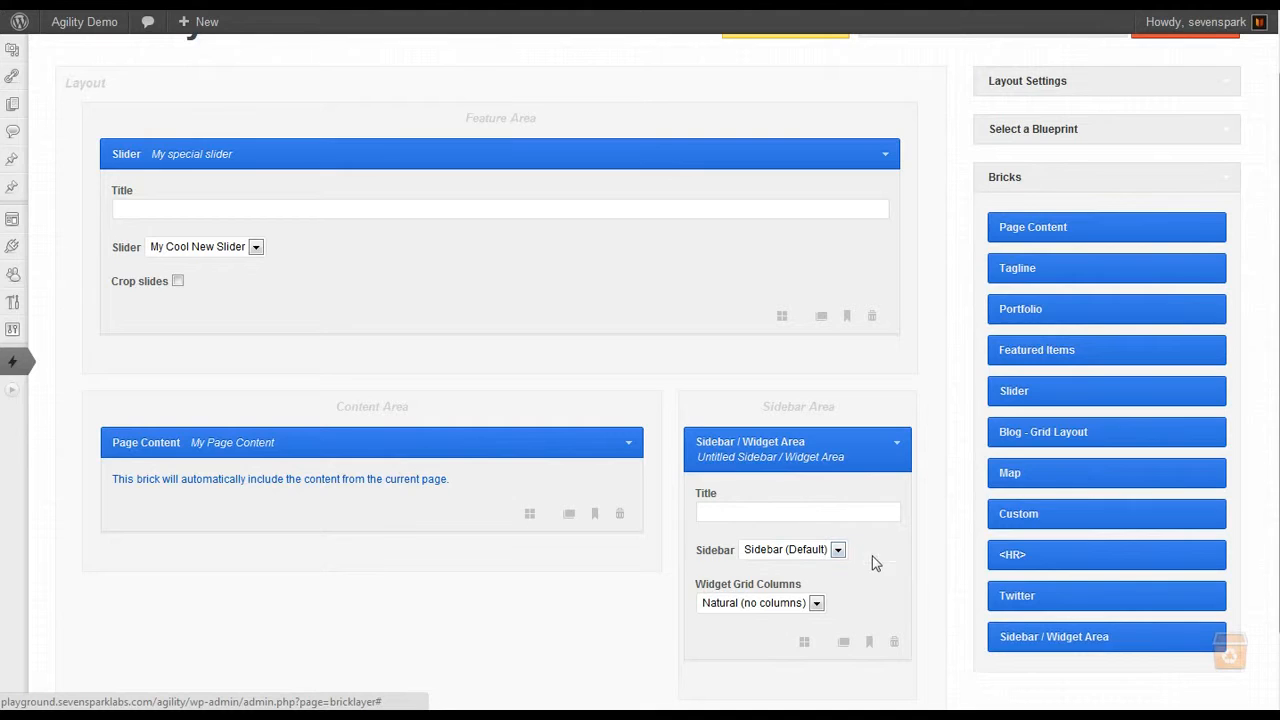
- Review the Sidebar and Widget Grid Columns options of the sidebar brick, keeping Sidebar (Default) and Natural (no columns)
{"action": "left_click", "coordinate": [820, 552]}
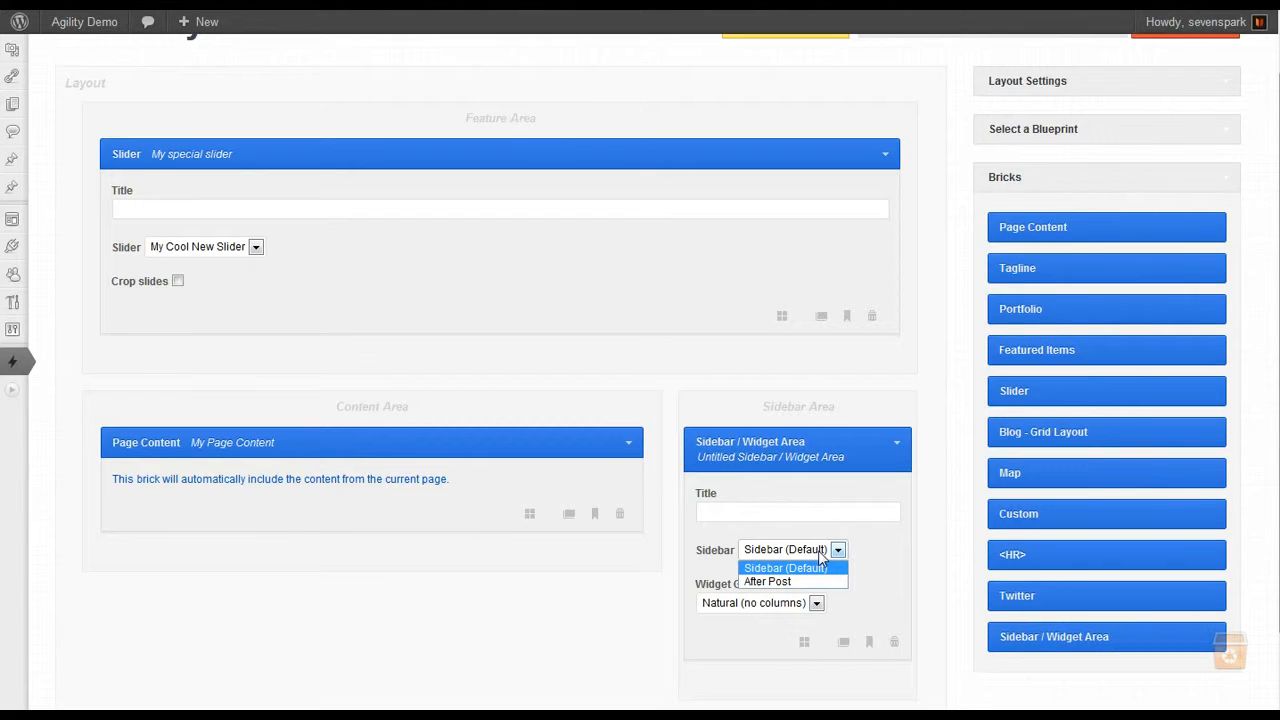
{"action": "left_click", "coordinate": [838, 550]}
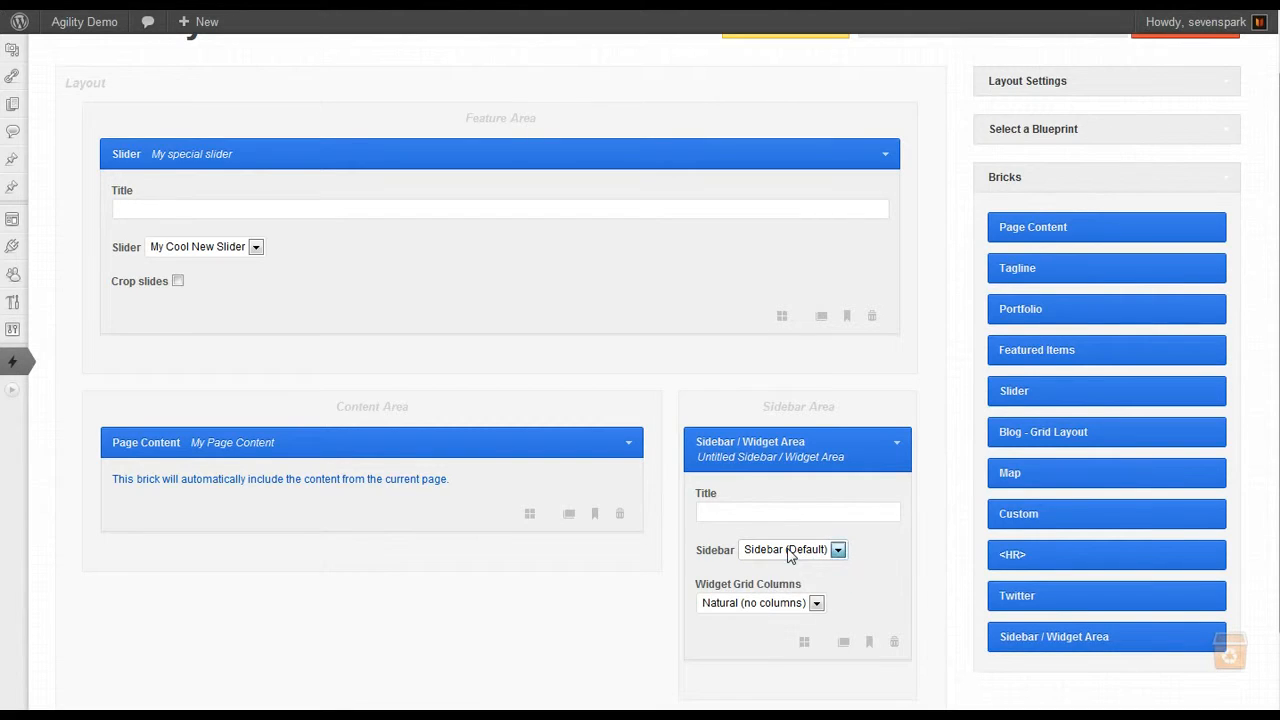
{"action": "left_click", "coordinate": [791, 556]}
{"action": "left_click", "coordinate": [789, 567]}
{"action": "left_click", "coordinate": [812, 556]}
{"action": "left_click", "coordinate": [778, 566]}
{"action": "left_click", "coordinate": [806, 606]}
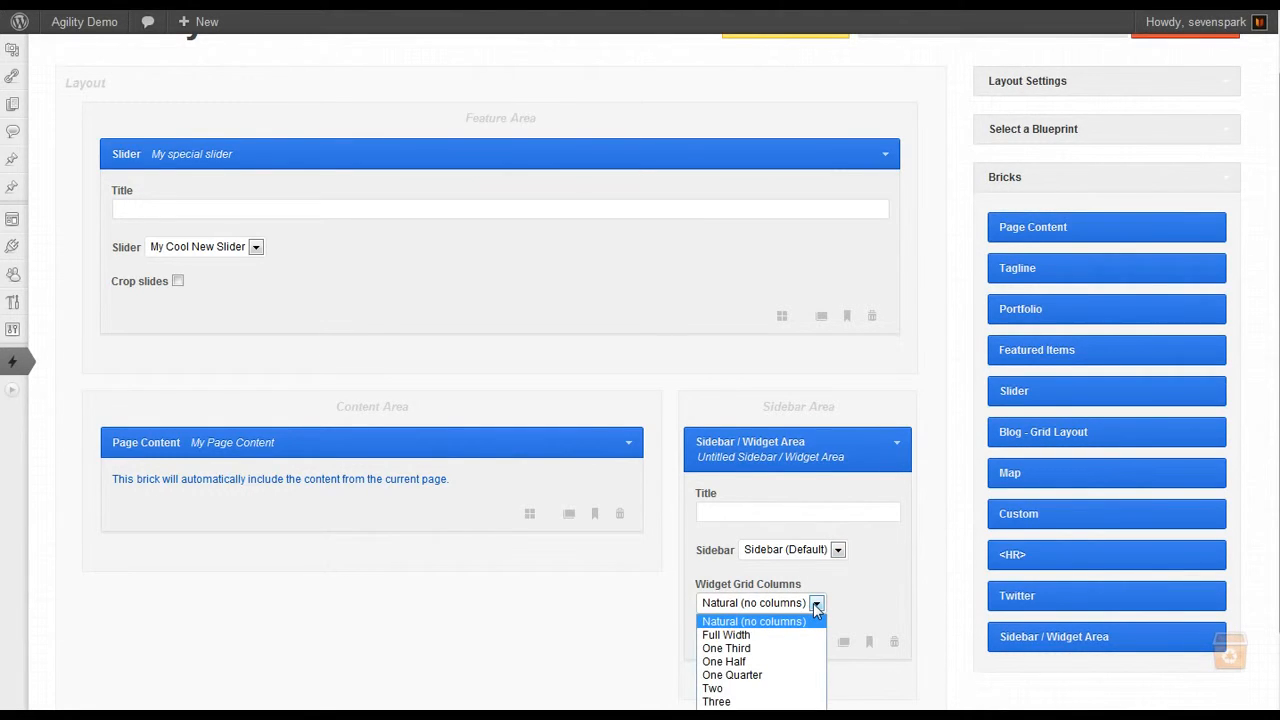
{"action": "left_click", "coordinate": [816, 606]}
- Open the recycling bin that holds bricks removed from the layout
{"action": "scroll", "coordinate": [550, 565], "scroll_direction": "down", "scroll_amount": 2}
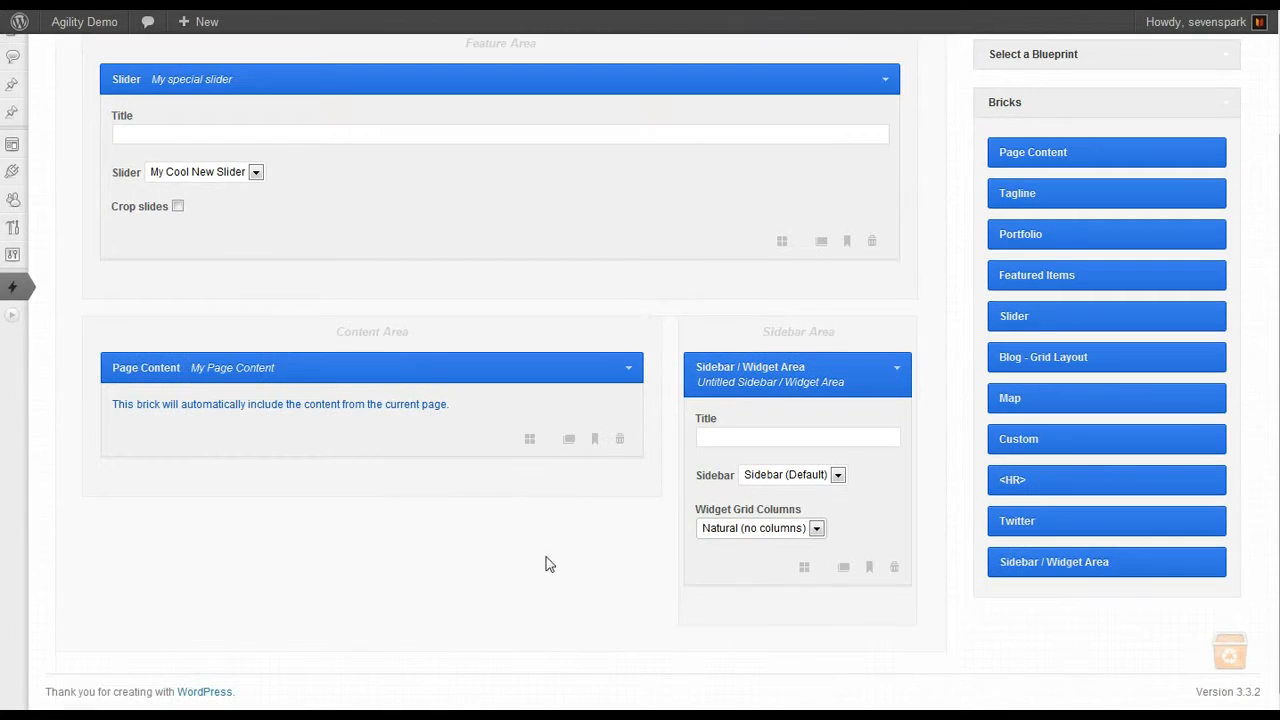
{"action": "mouse_move", "coordinate": [1231, 646]}
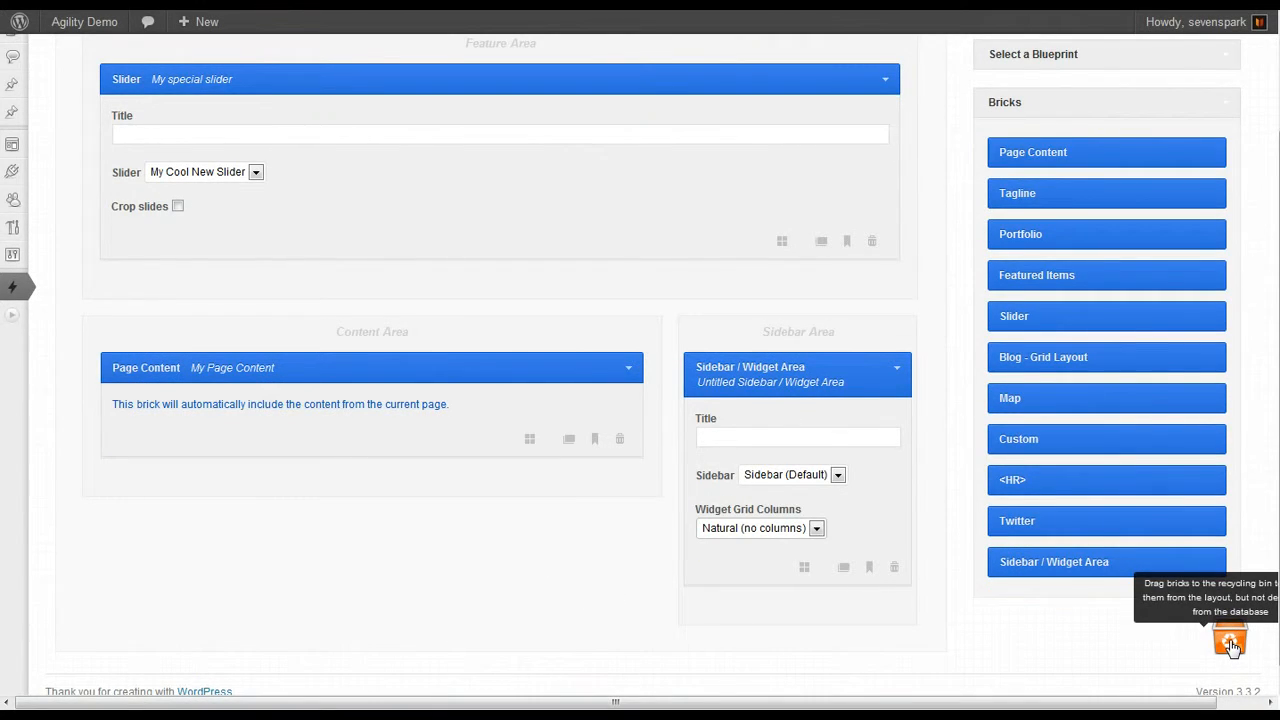
{"action": "left_click", "coordinate": [1231, 646]}
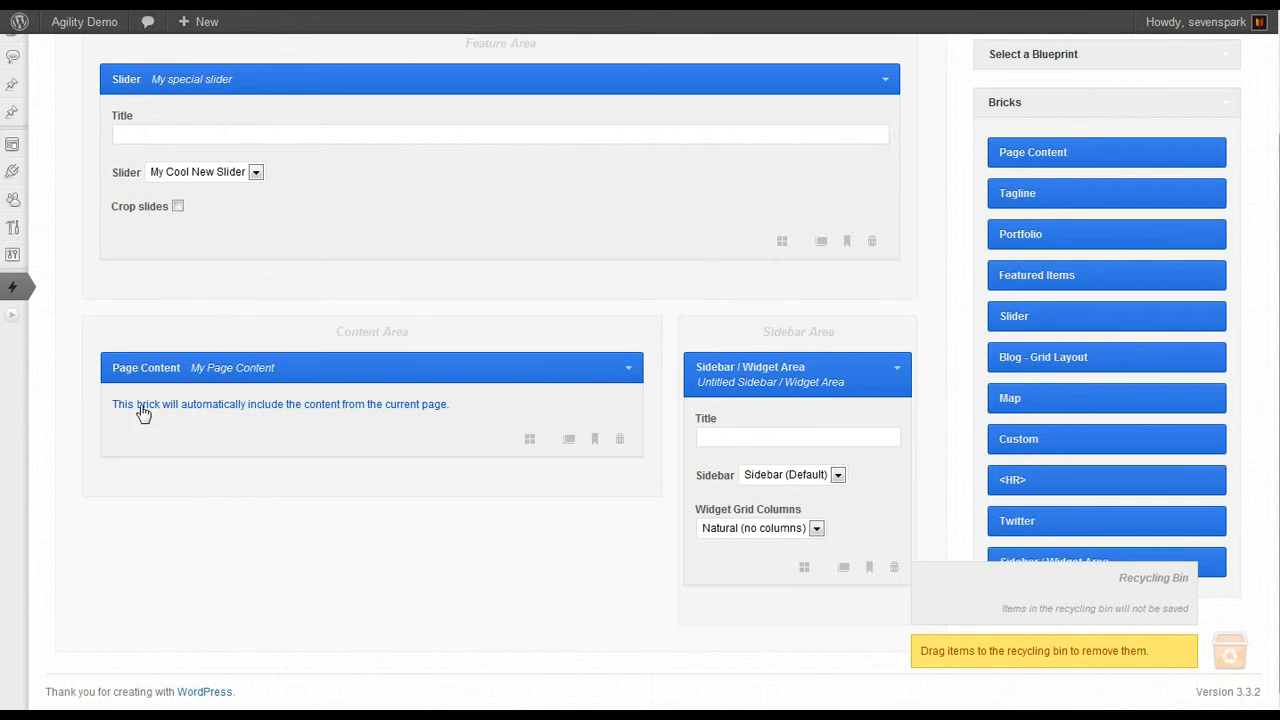
- Move the My Page Content brick into the recycling bin and return it to the Content Area
{"action": "left_click_drag", "start_coordinate": [137, 368], "coordinate": [1030, 568]}
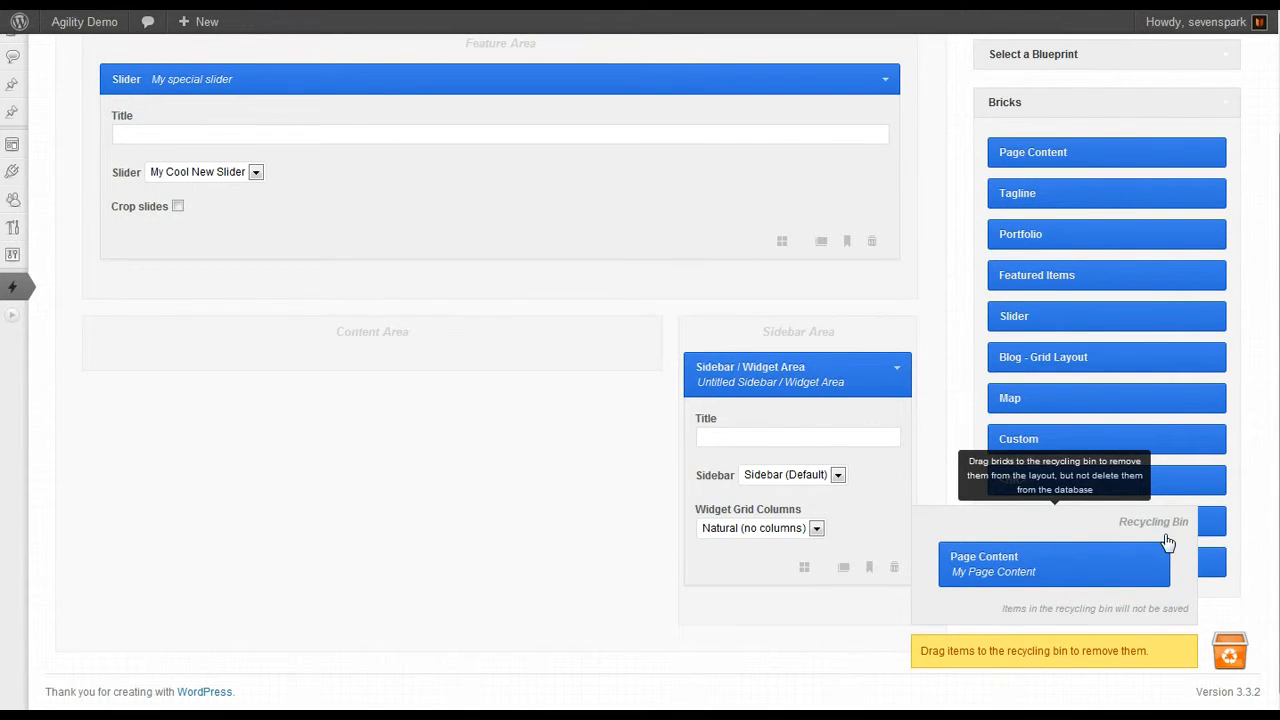
{"action": "left_click_drag", "start_coordinate": [975, 556], "coordinate": [284, 358]}
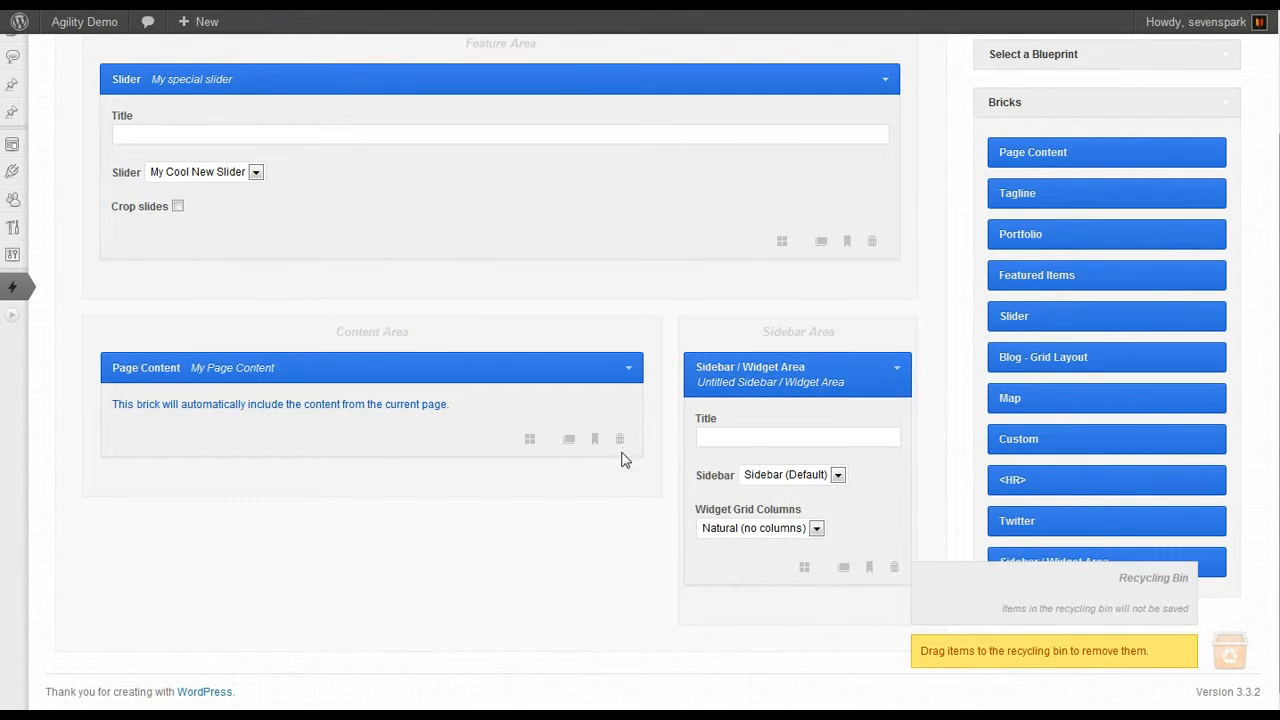
- Mark the My Page Content brick for deletion and save the layout
{"action": "left_click", "coordinate": [620, 439]}
{"action": "scroll", "coordinate": [645, 588], "scroll_direction": "up", "scroll_amount": 2}
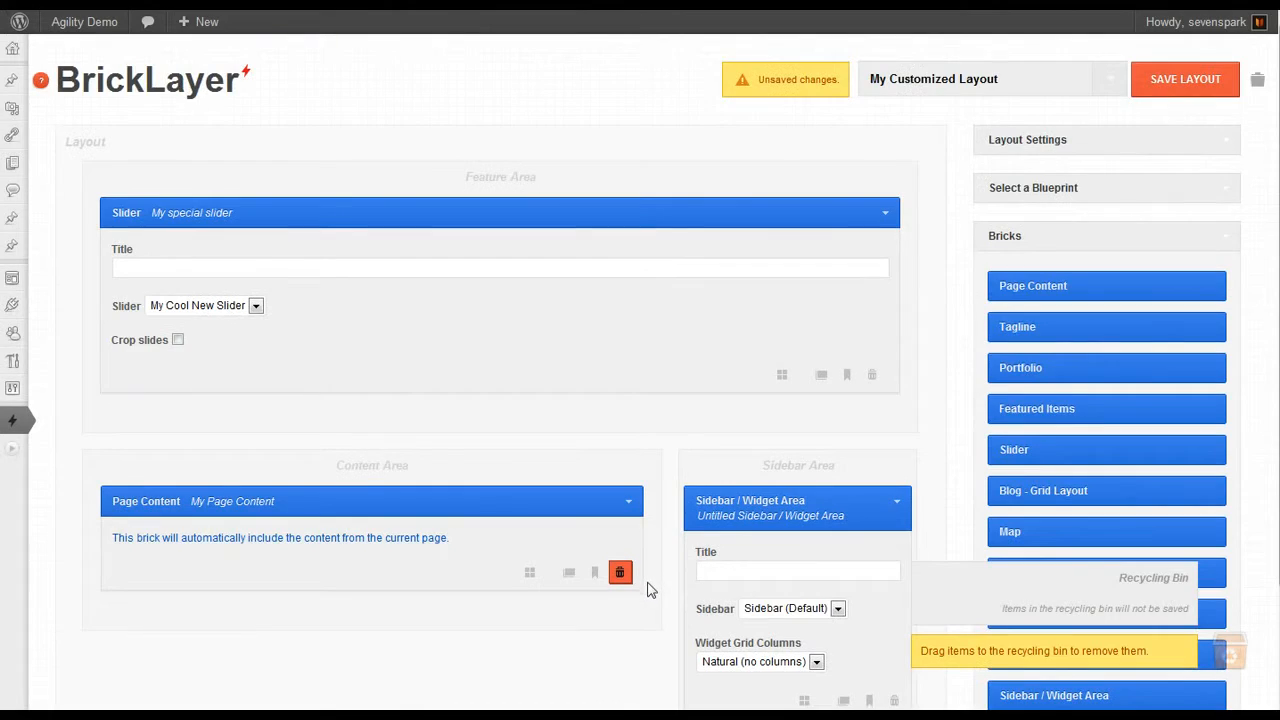
{"action": "mouse_move", "coordinate": [797, 484]}
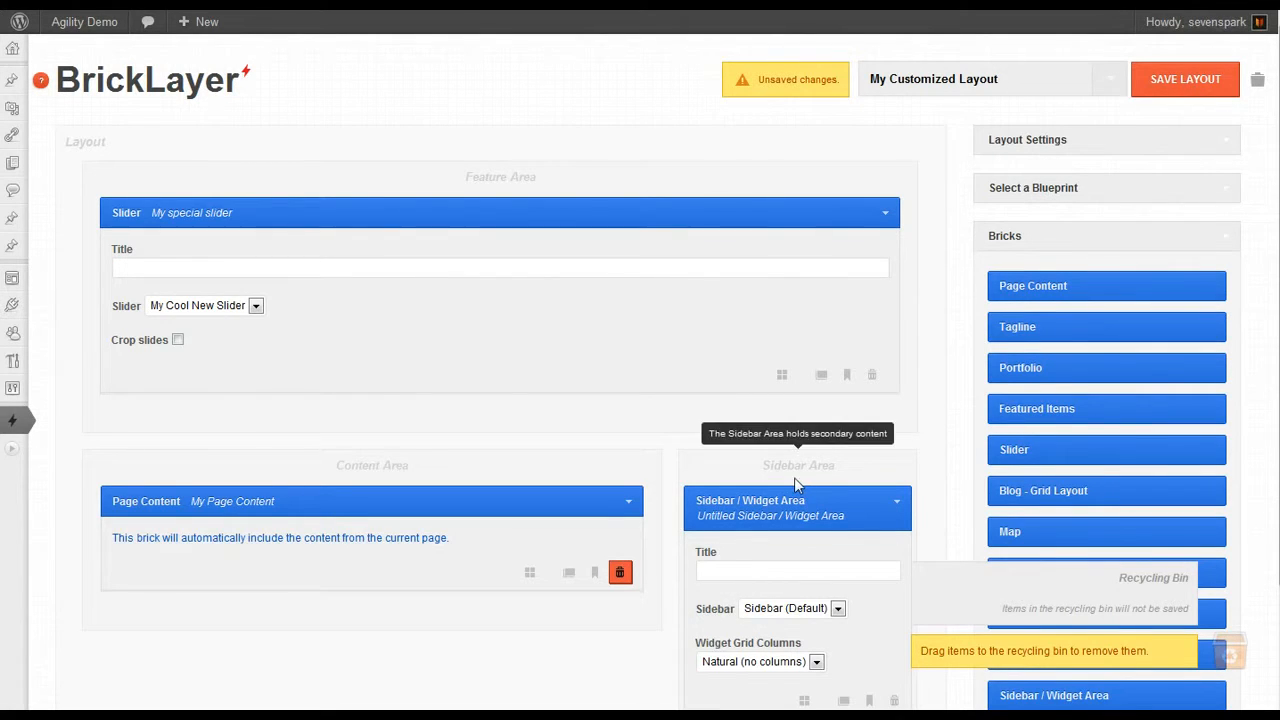
{"action": "left_click", "coordinate": [1160, 82]}
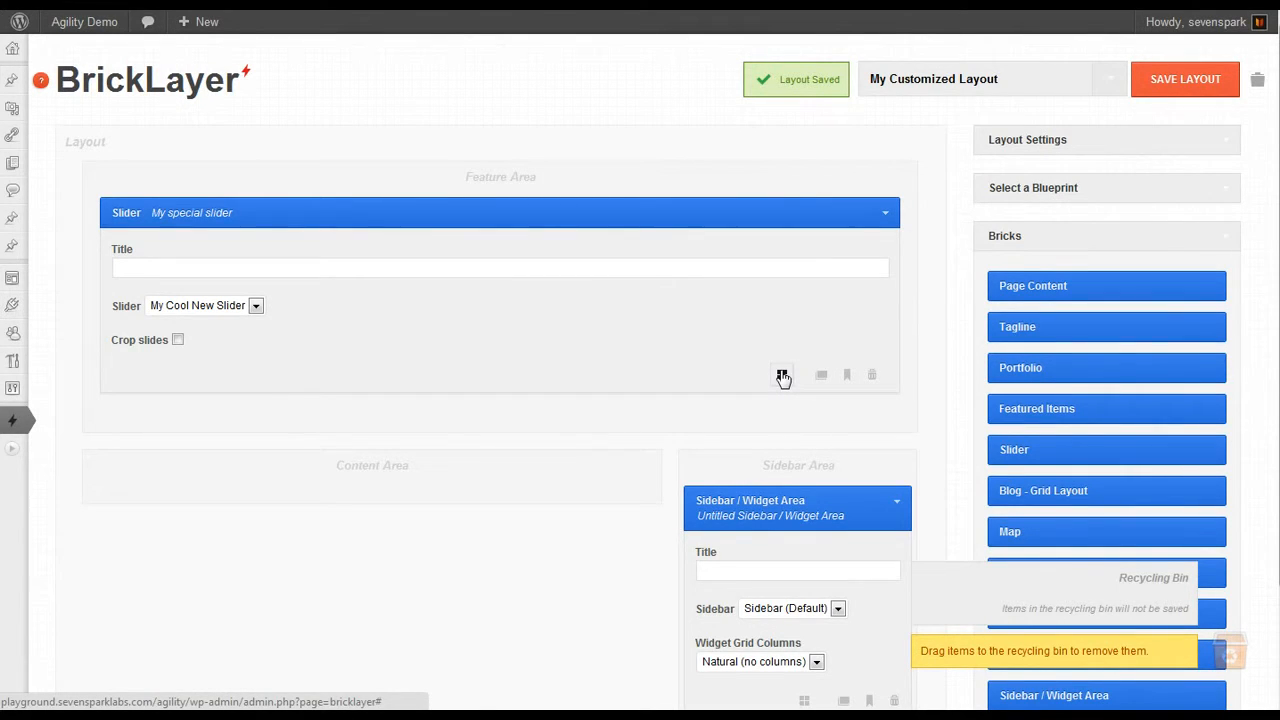
- Add a new Page Content brick to the Content Area and set its width to 2/3 (Two Thirds)
{"action": "left_click_drag", "start_coordinate": [1037, 286], "coordinate": [398, 528]}
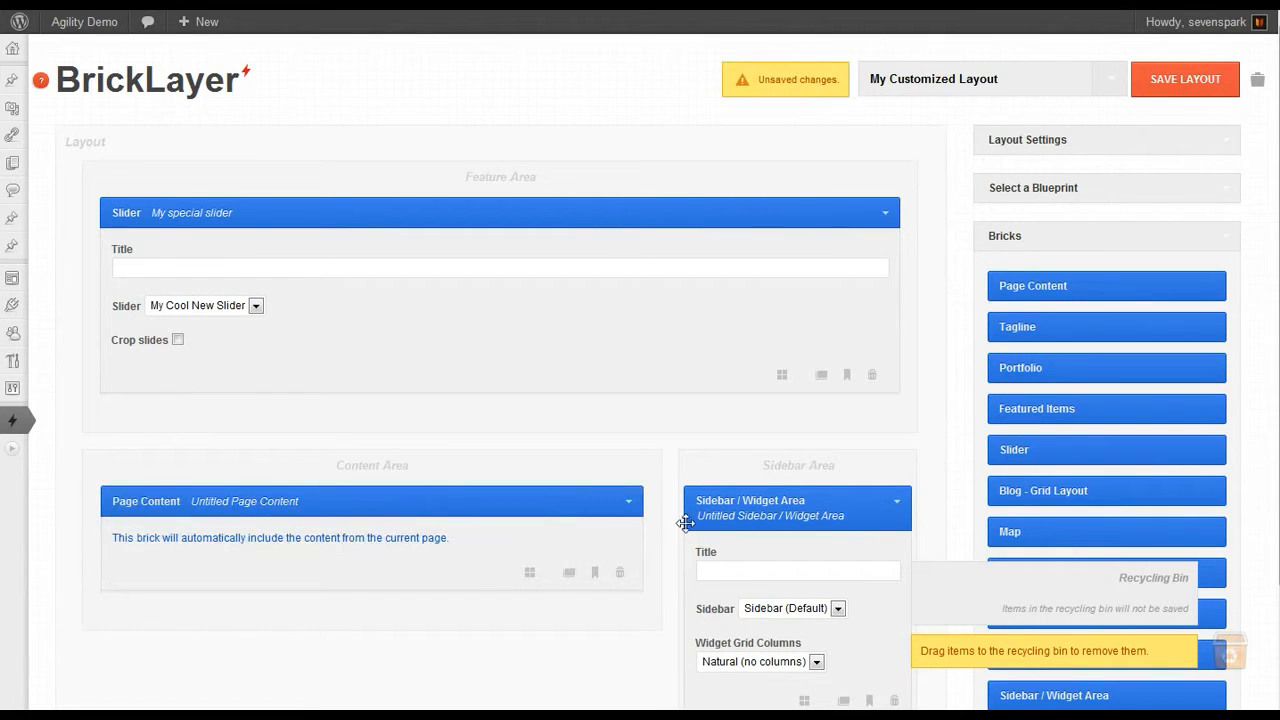
{"action": "left_click", "coordinate": [530, 574]}
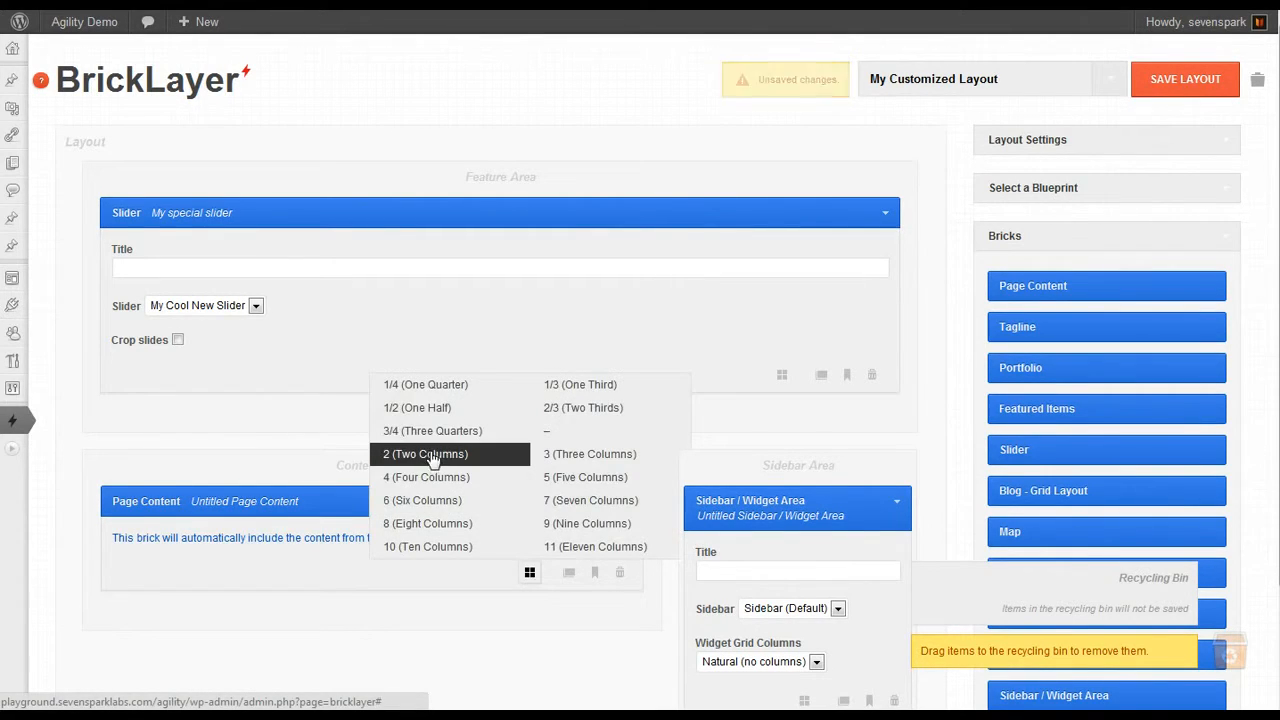
{"action": "left_click", "coordinate": [570, 410]}
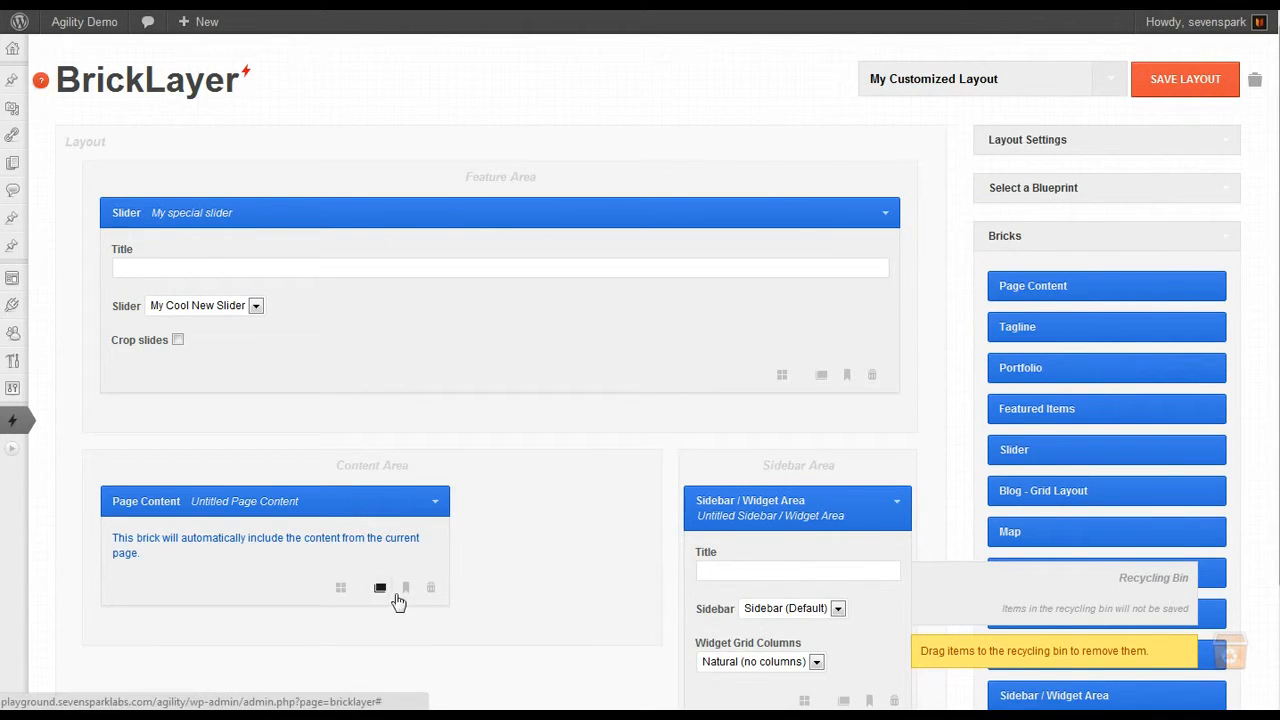
{"action": "left_click", "coordinate": [380, 590]}
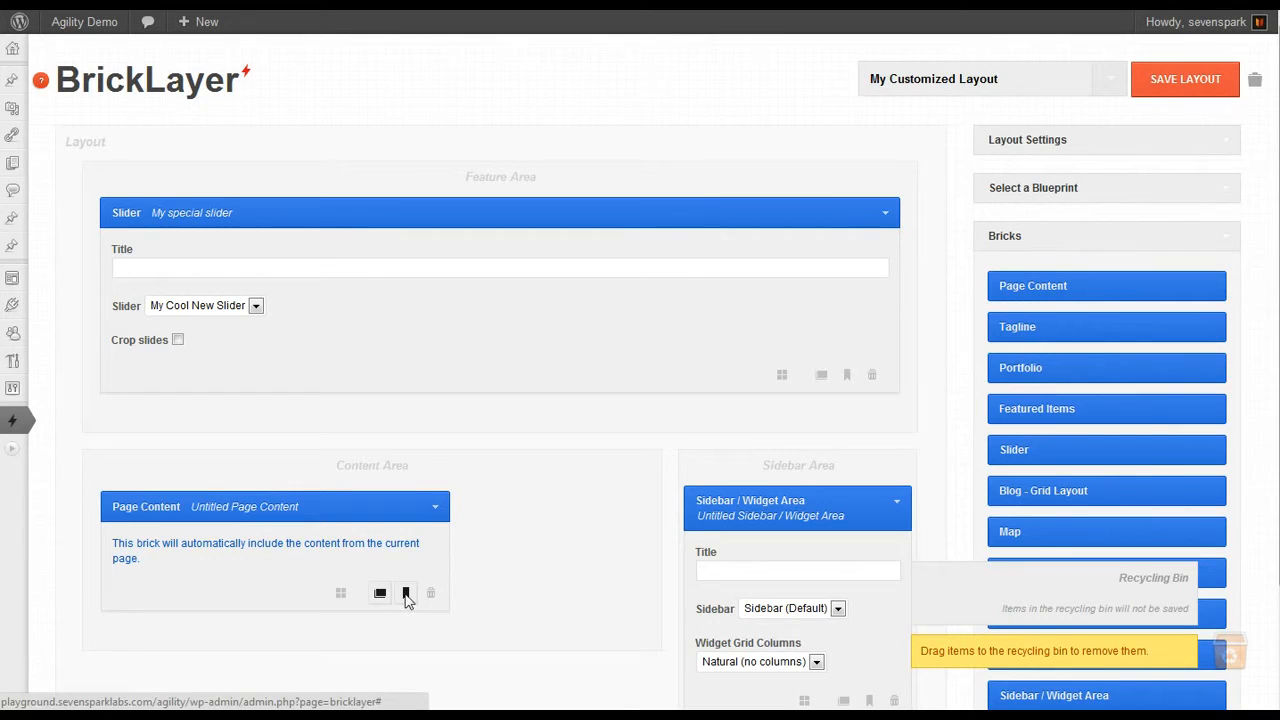
{"action": "left_click", "coordinate": [406, 594]}
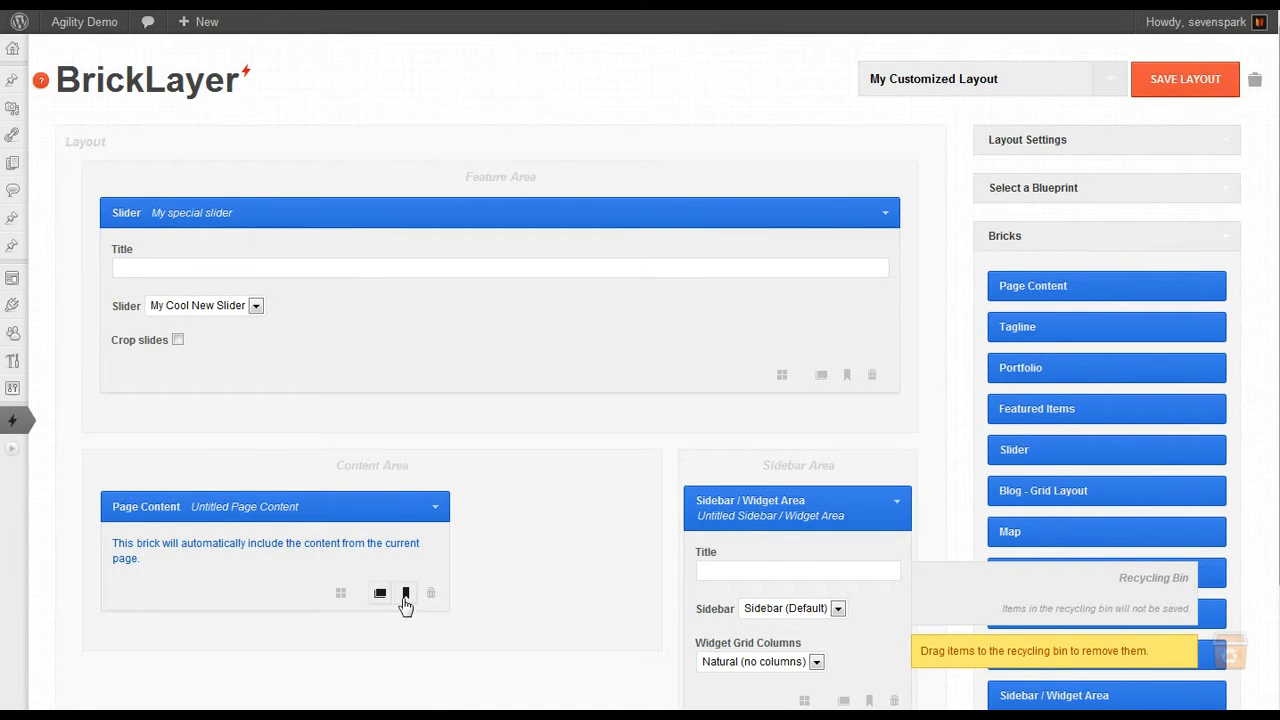
{"action": "left_click", "coordinate": [380, 596]}
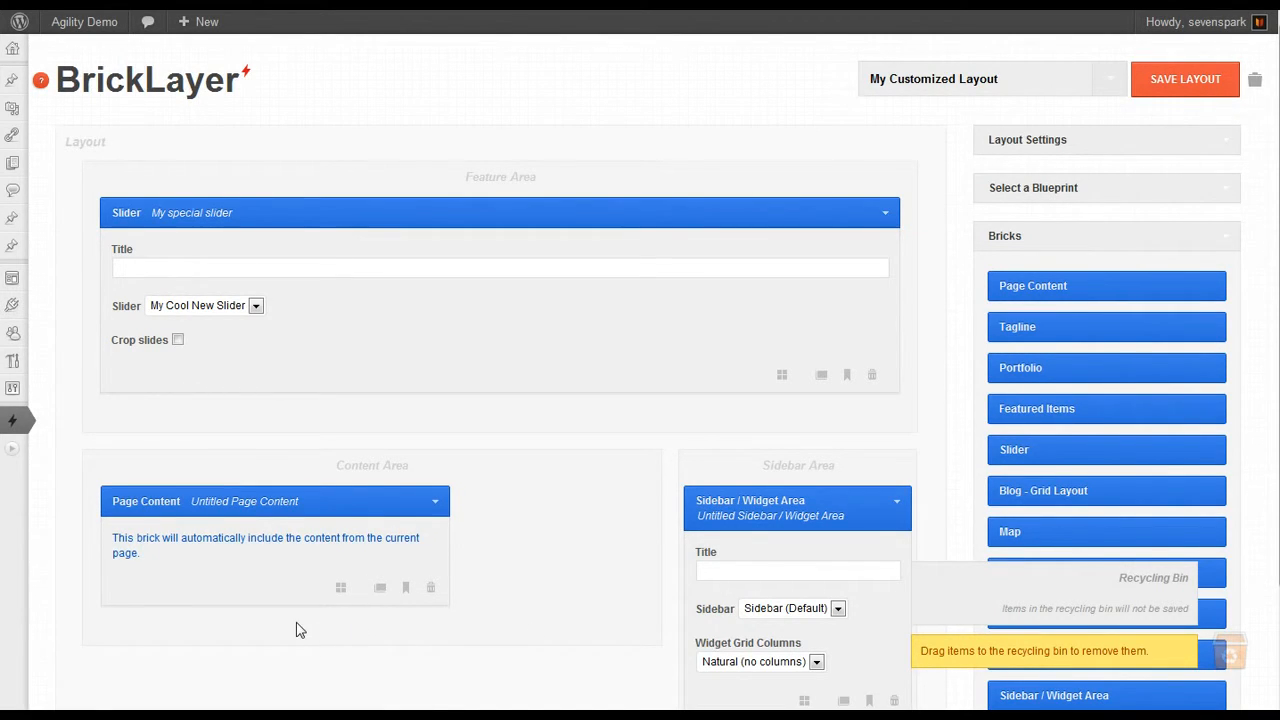
- Close the recycling bin and check which entries the layout selector offers
{"action": "scroll", "coordinate": [591, 608], "scroll_direction": "down", "scroll_amount": 3}
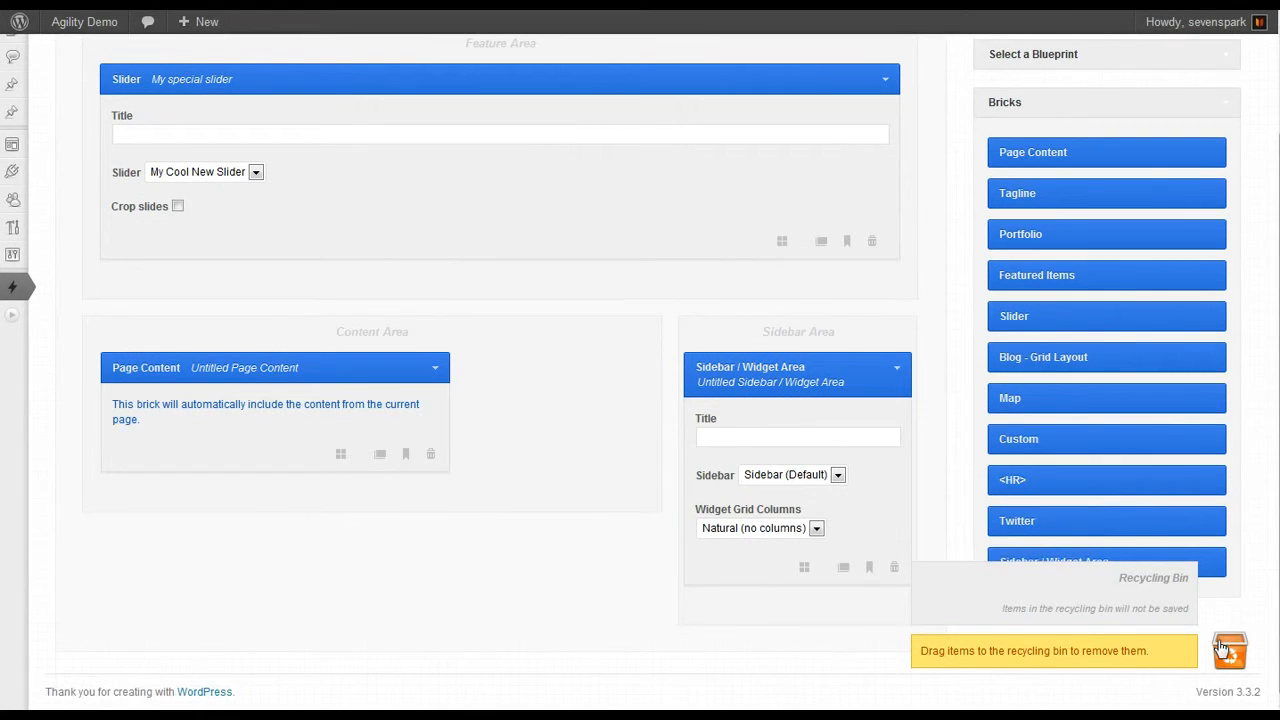
{"action": "scroll", "coordinate": [770, 610], "scroll_direction": "up", "scroll_amount": 3}
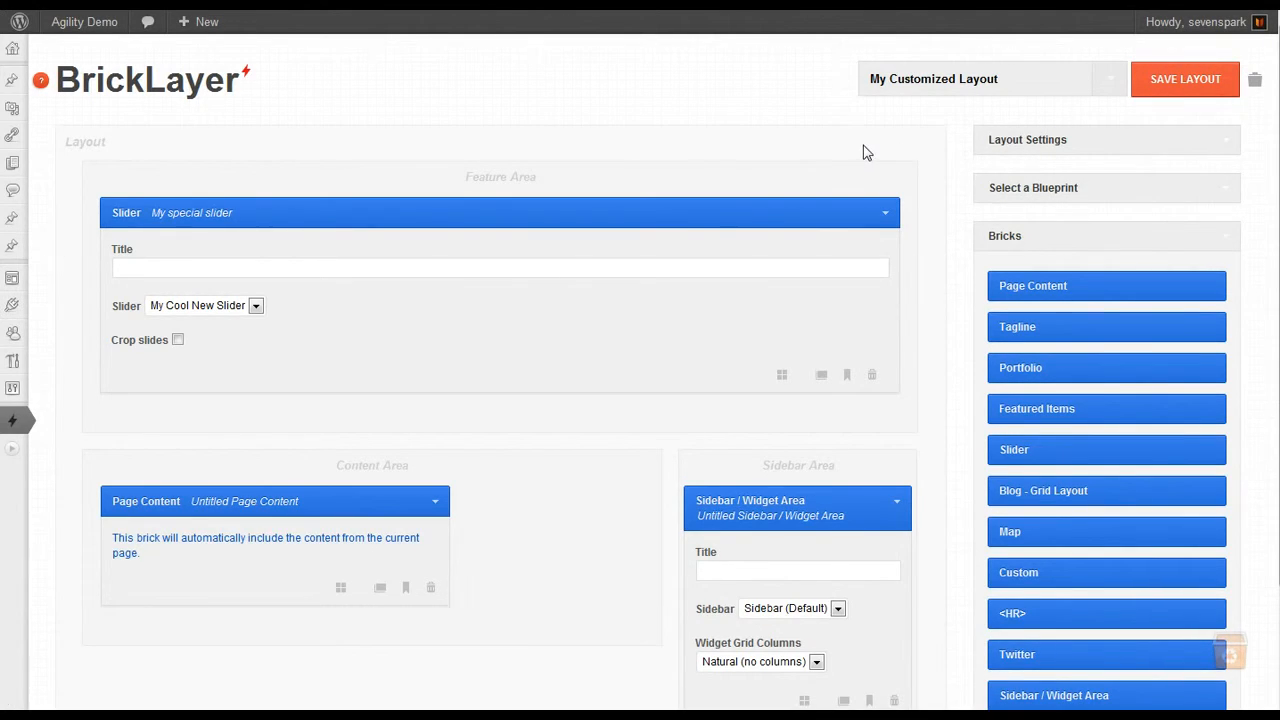
{"action": "left_click", "coordinate": [1109, 80]}
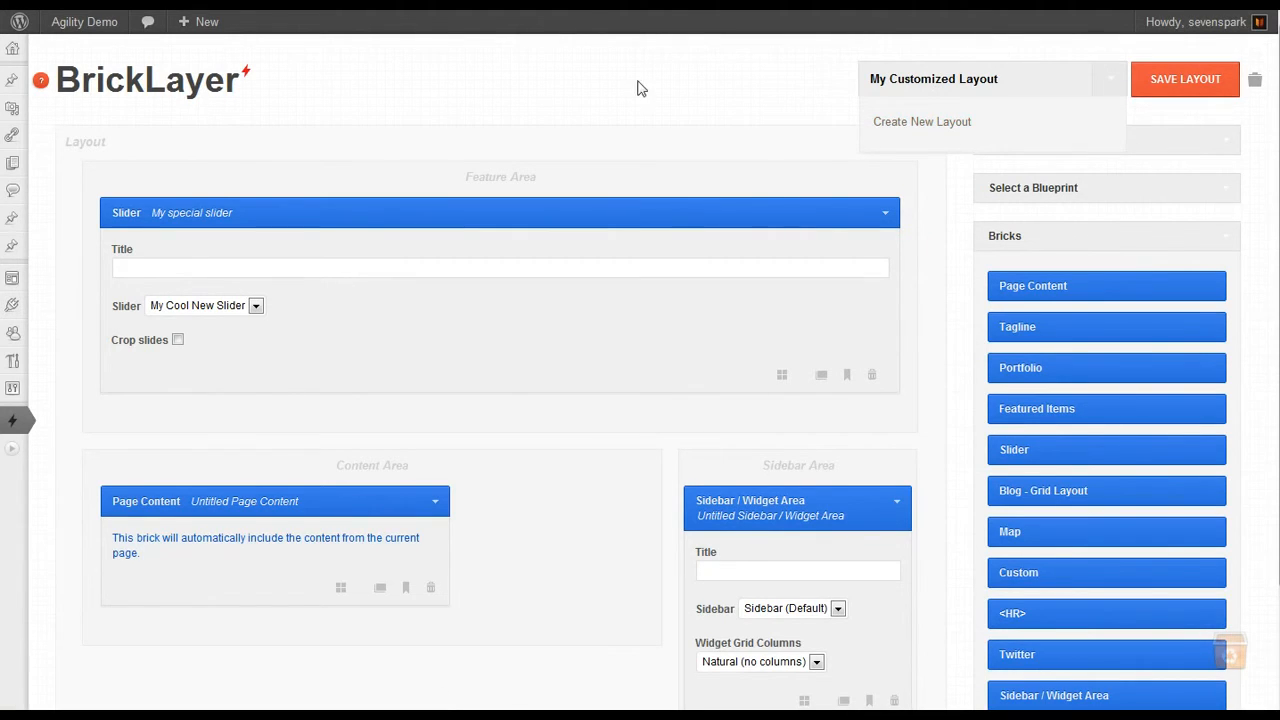
{"action": "left_click", "coordinate": [1110, 79]}
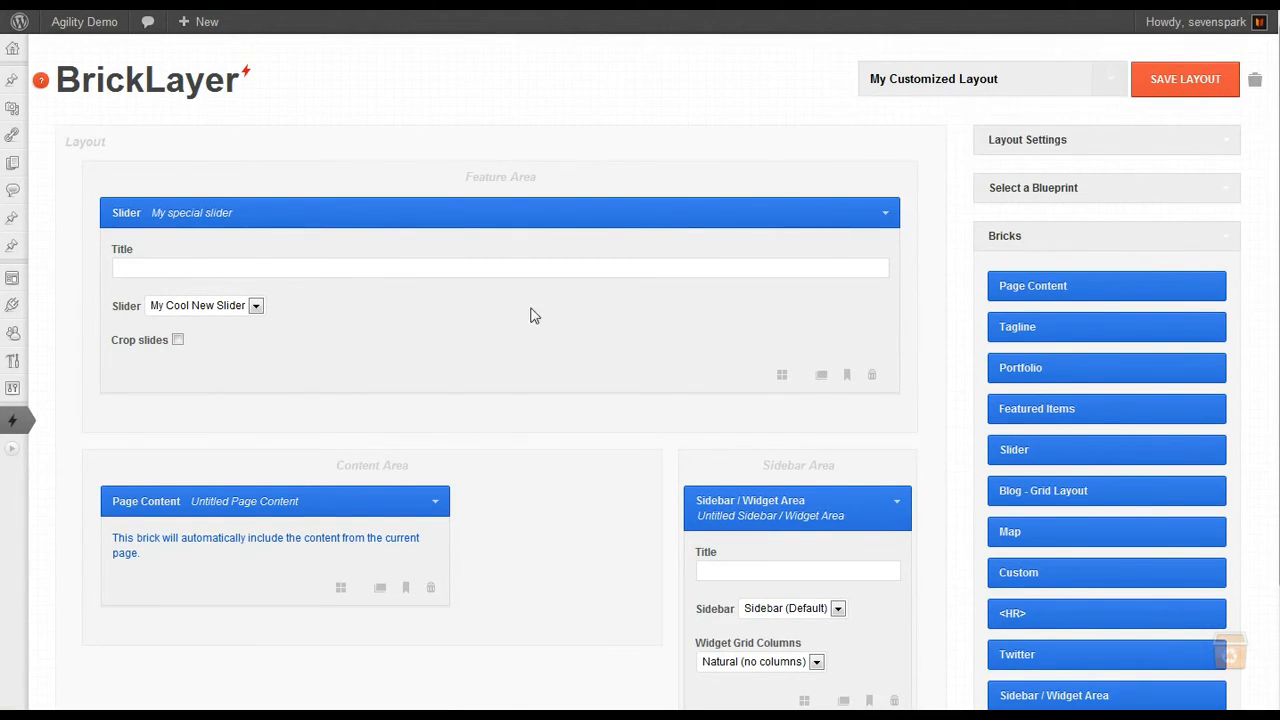